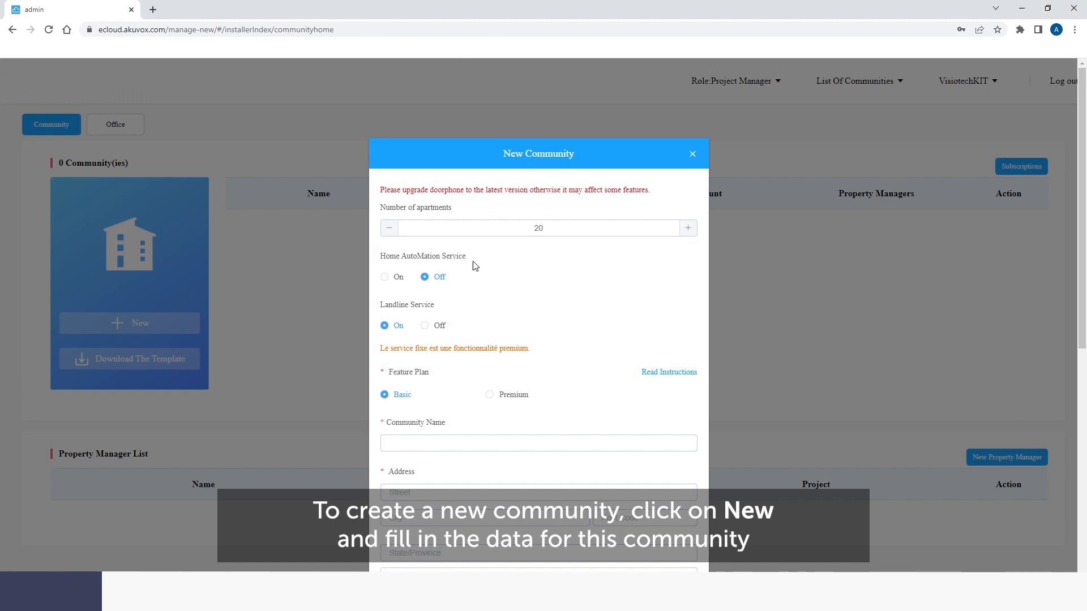
- Select the default apartment count of 20 in the New Community form so it can be replaced
left_click_drag(563, 227, 530, 227)
- Set the community to 10 apartments and turn the landline service off
type("10")
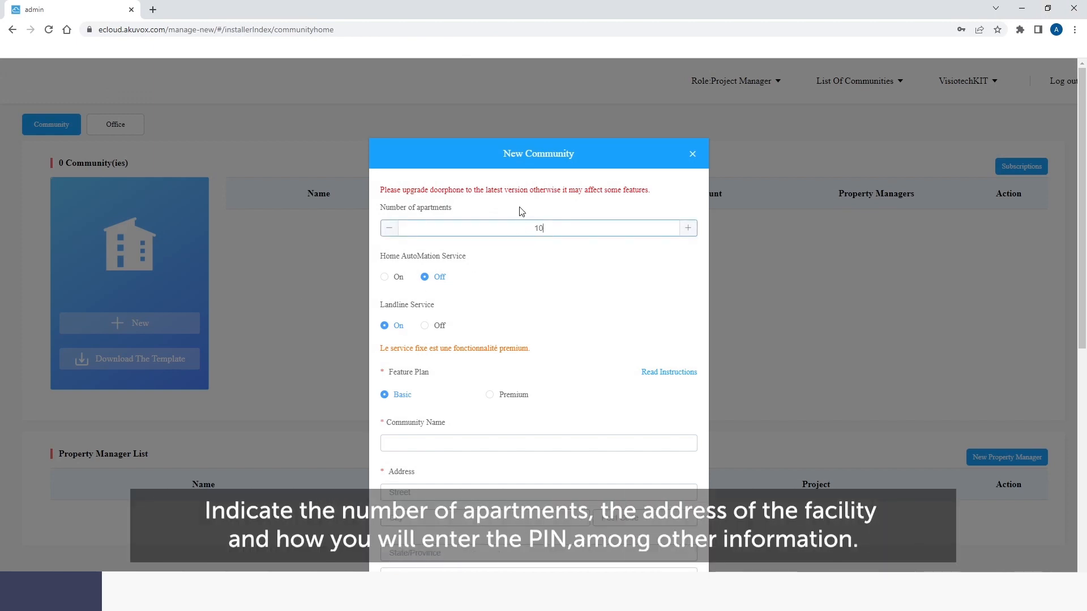
left_click(481, 256)
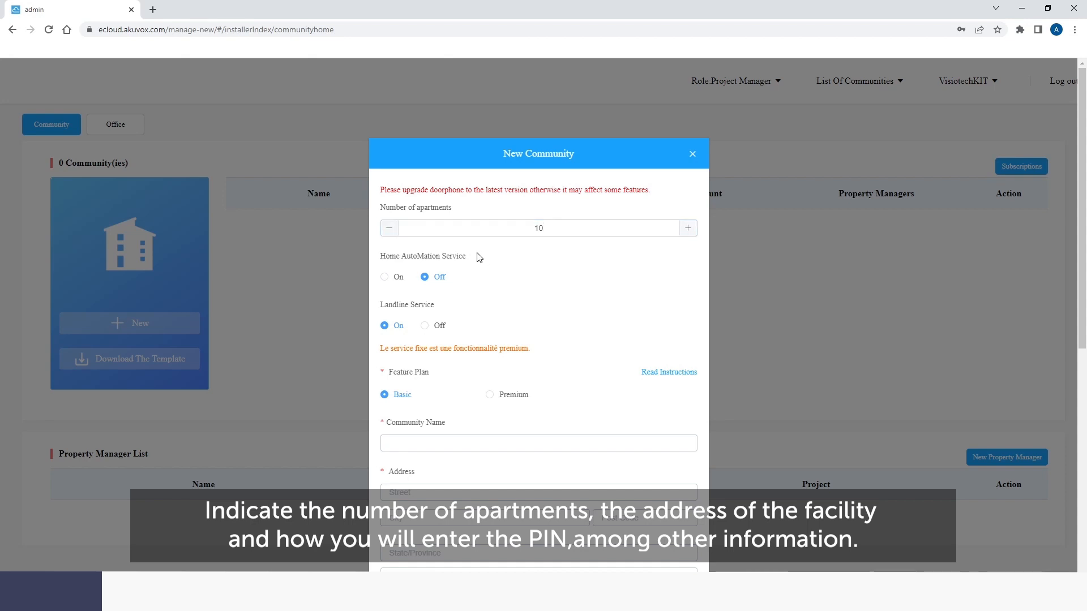
scroll(458, 256, "down", 1)
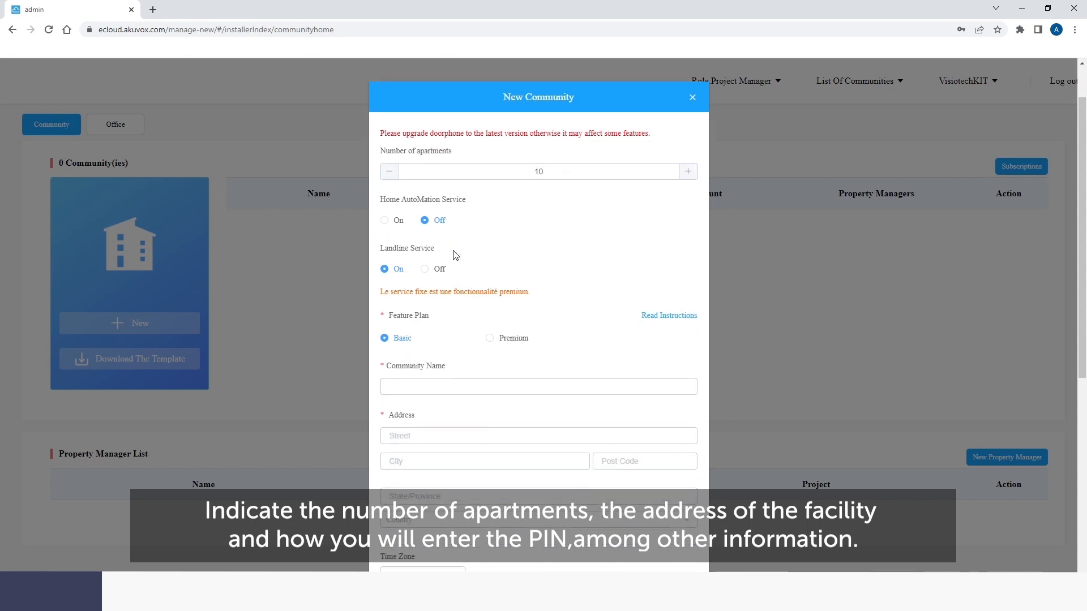
left_click(424, 269)
scroll(422, 271, "down", 2)
- Name the community Visiotech VAP and enter its Madrid street address and post code
left_click(418, 271)
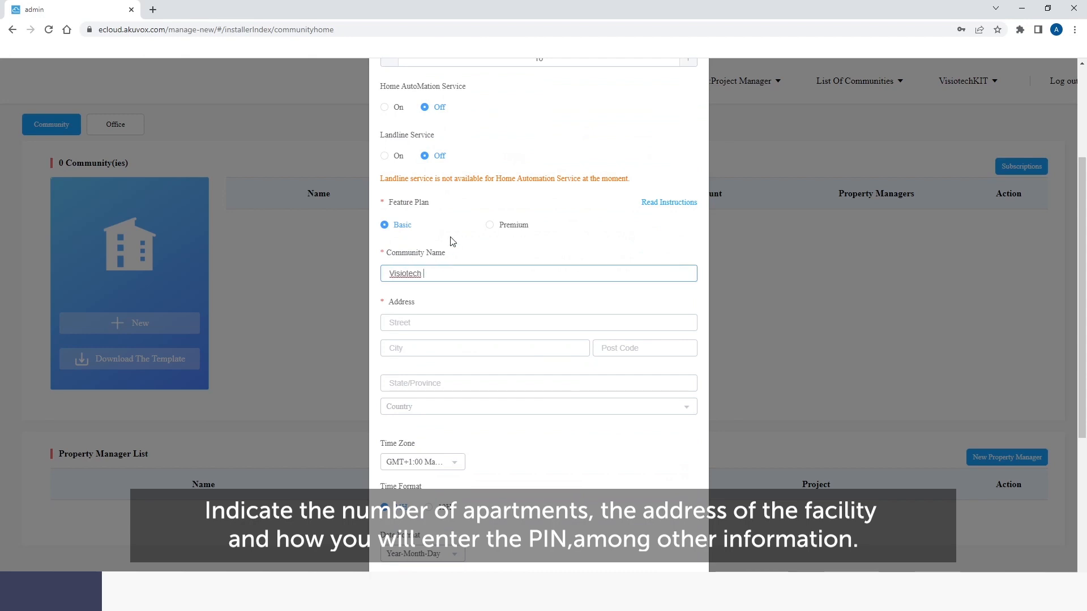
key("Tab")
left_click(468, 352)
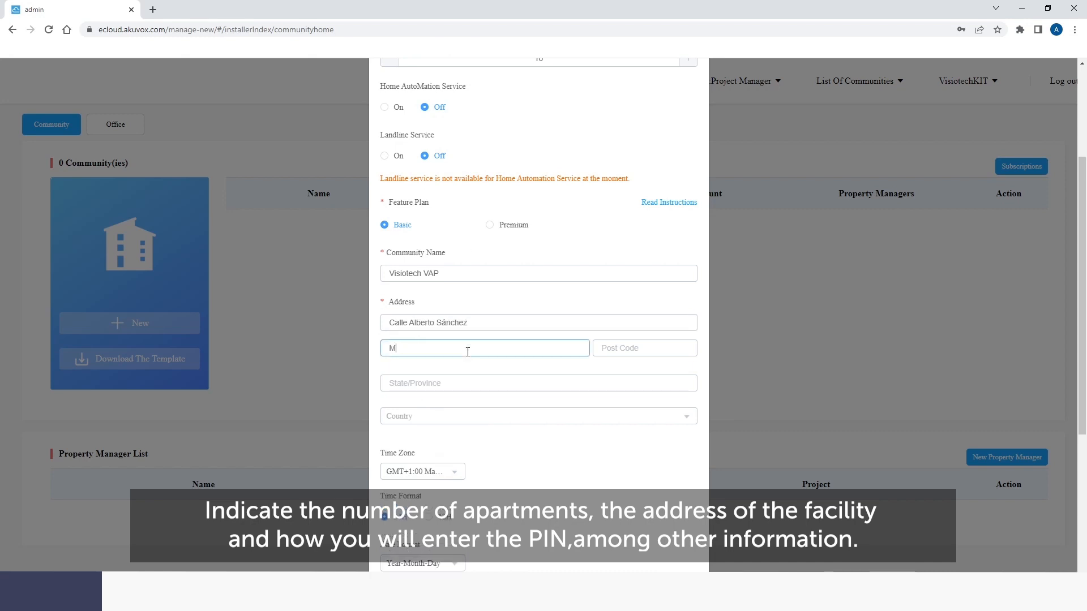
key("Tab")
type("28052")
key("Tab")
type("Madr")
- Set the country to Spain and save the new community
left_click(468, 422)
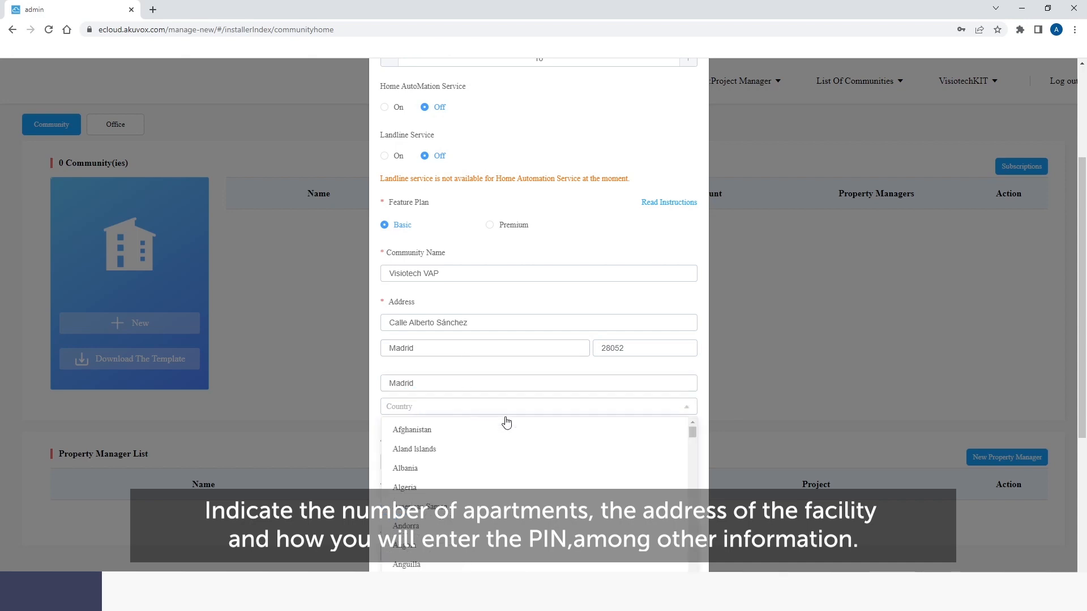
scroll(529, 360, "down", 15)
scroll(529, 360, "down", 20)
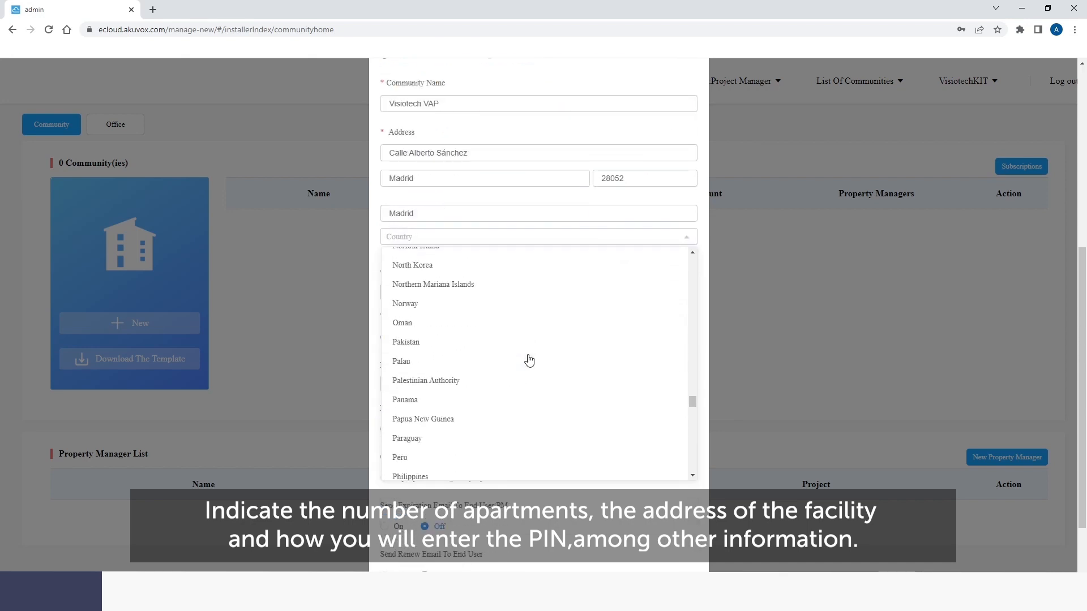
left_click(462, 404)
scroll(508, 316, "down", 2)
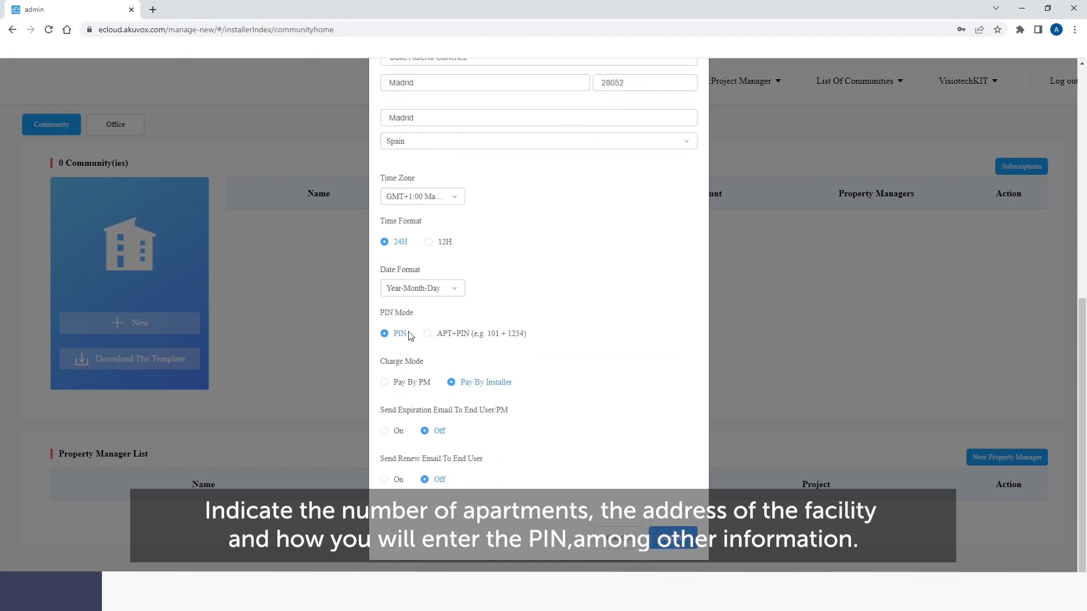
left_click(672, 542)
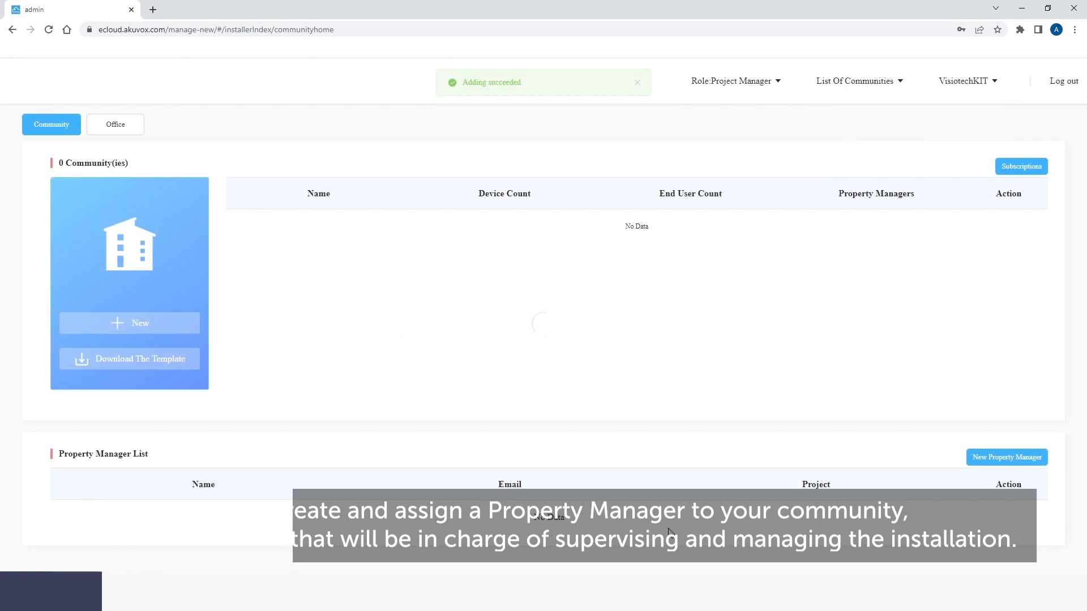
- Add a new property manager with first name, last name and e-mail address
left_click(1019, 460)
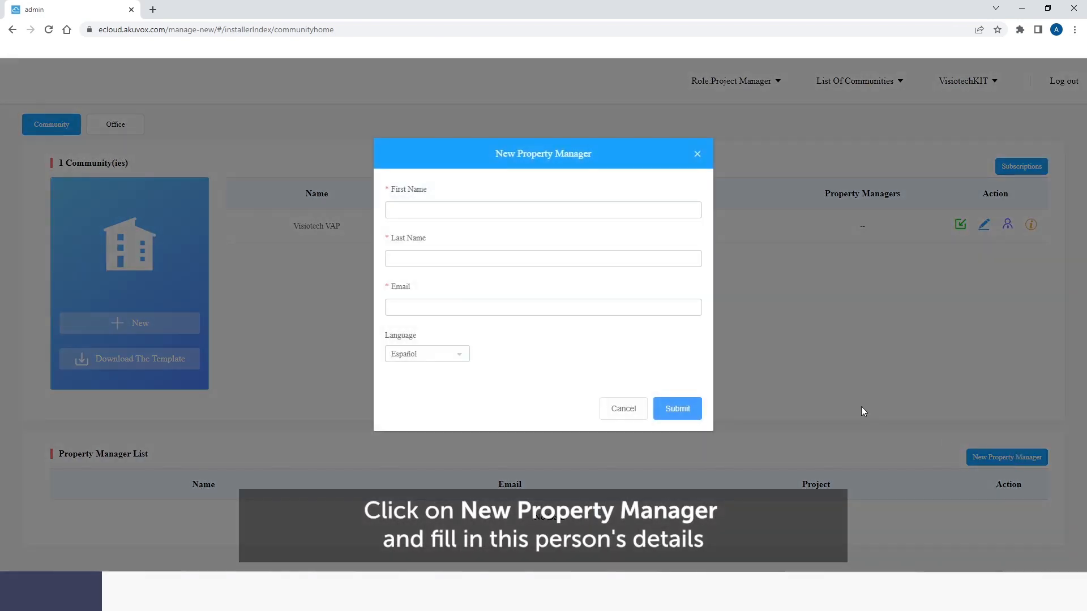
left_click(549, 218)
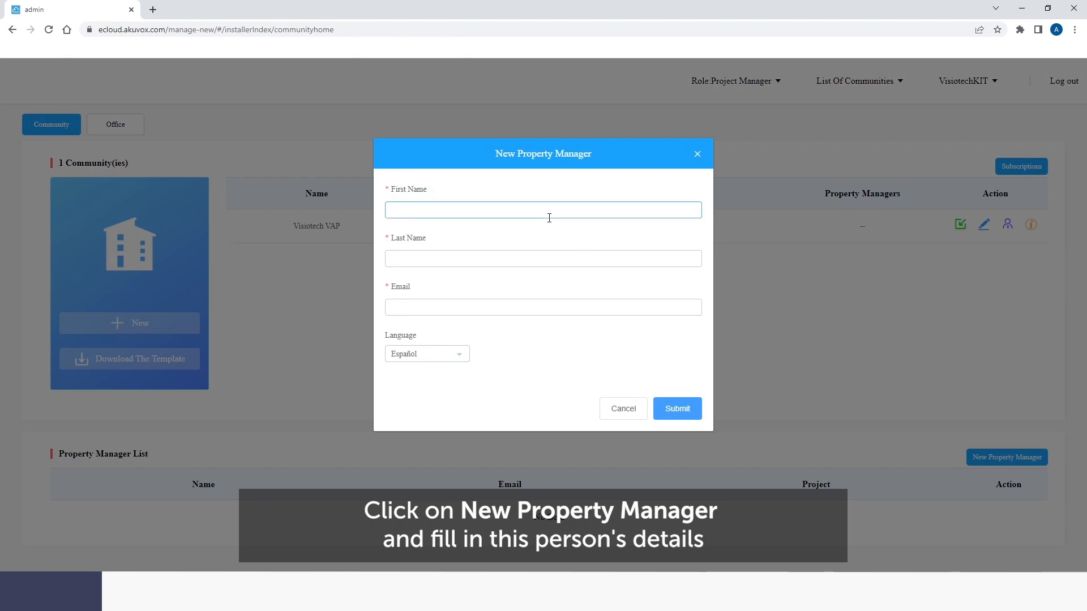
key("Tab")
type("P")
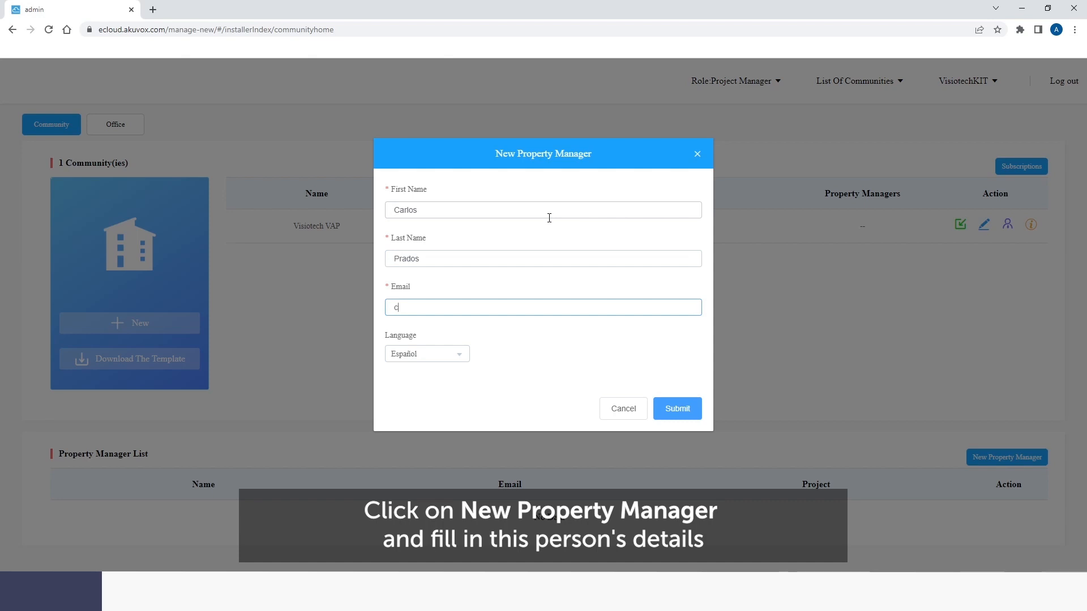
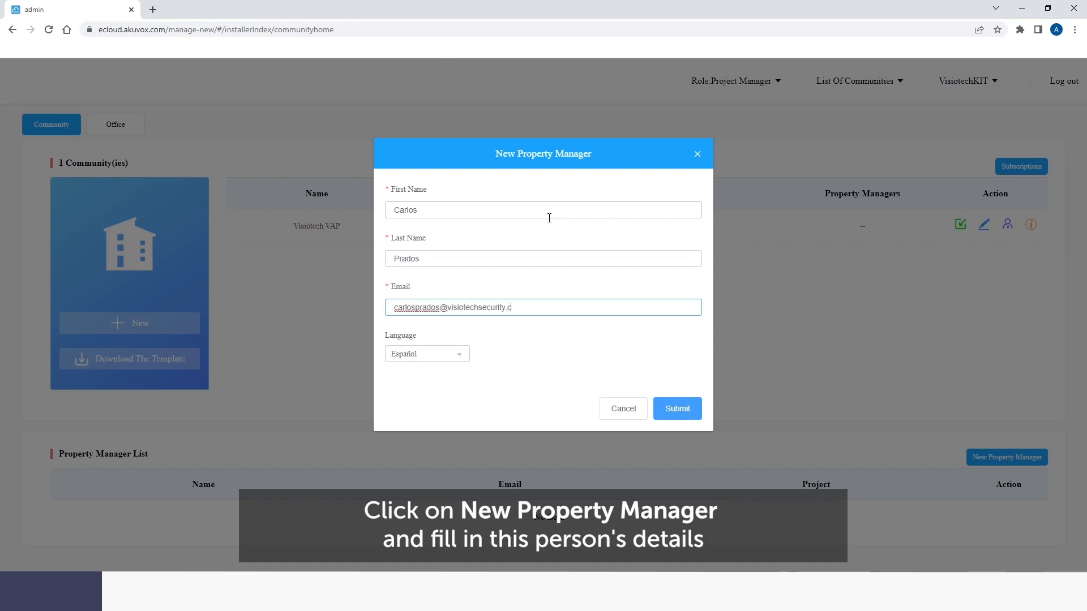
left_click(686, 413)
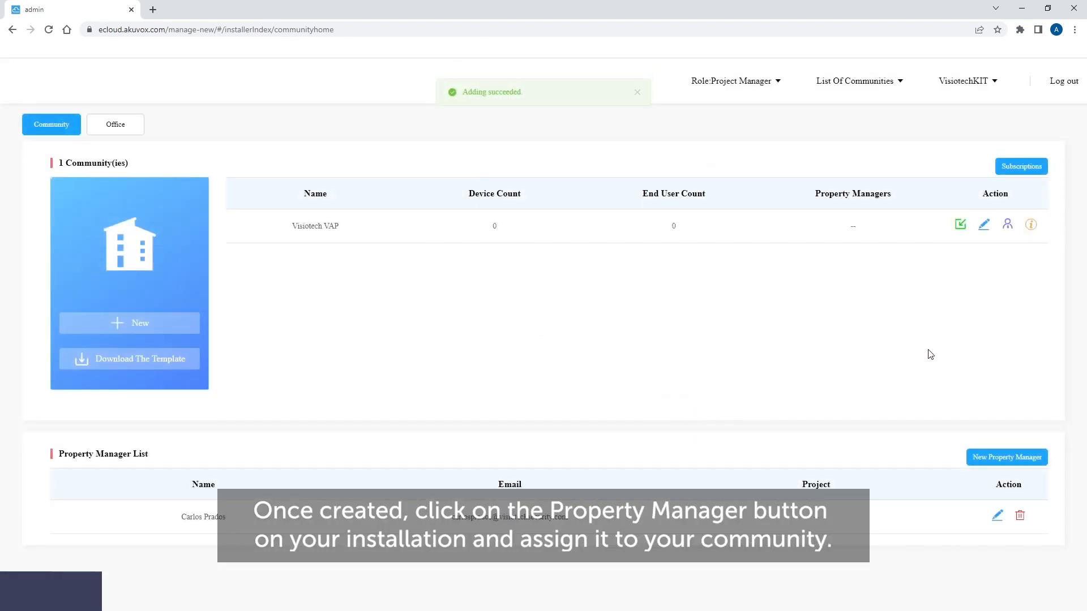
- Assign the new property manager to Visiotech VAP and enable their mobile app access
left_click(1010, 225)
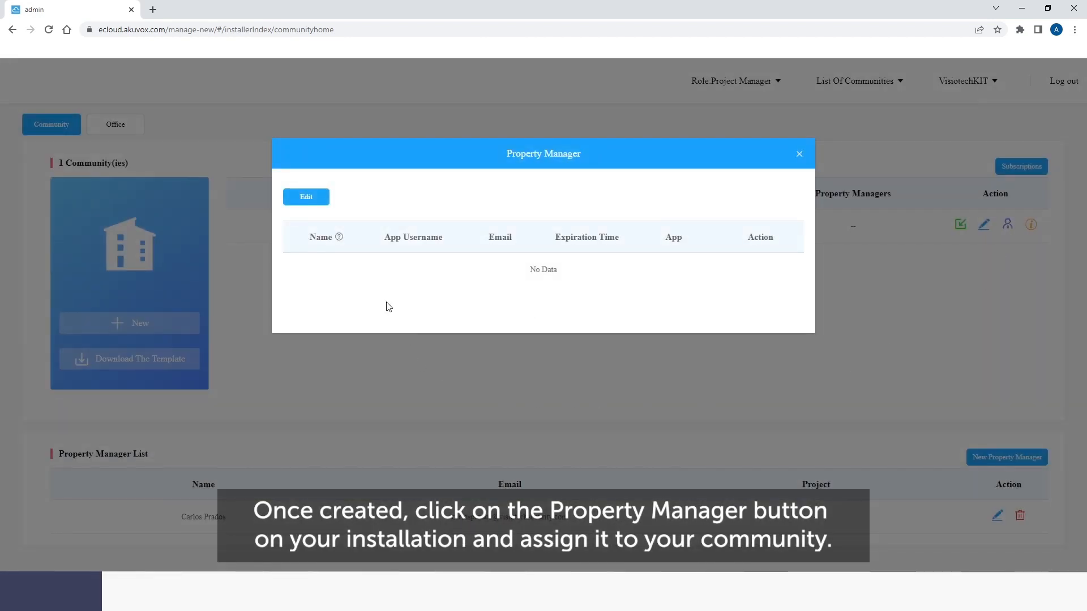
left_click(312, 200)
left_click(403, 218)
left_click(545, 281)
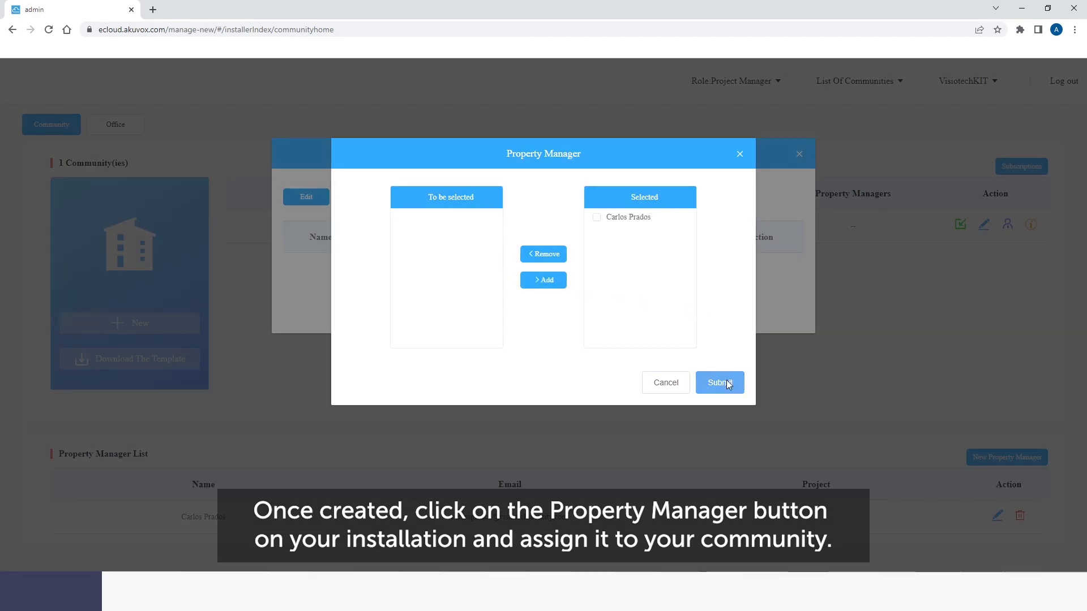
left_click(728, 383)
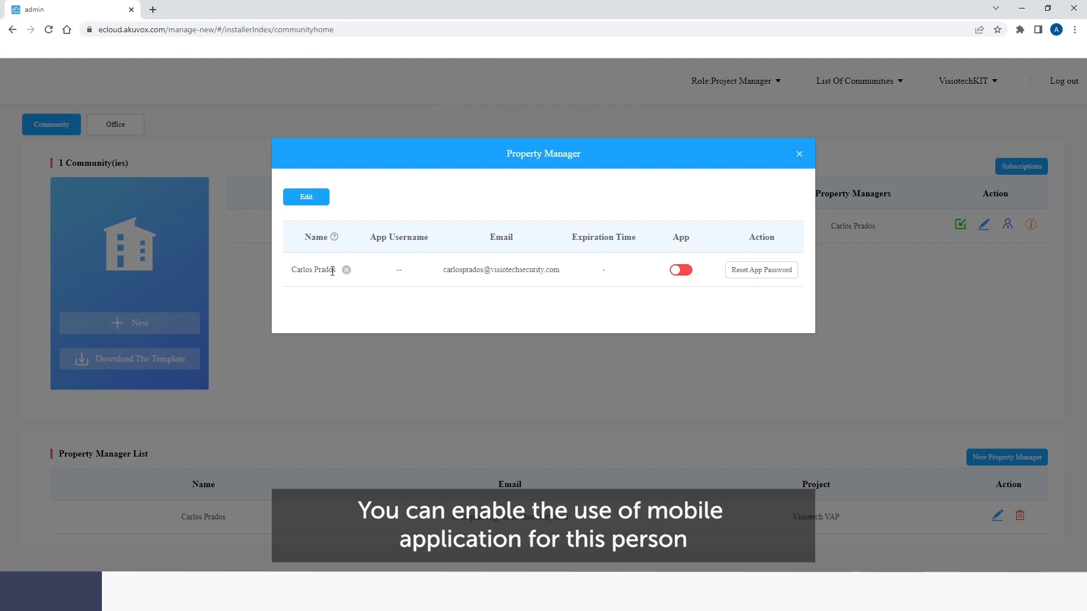
left_click(683, 270)
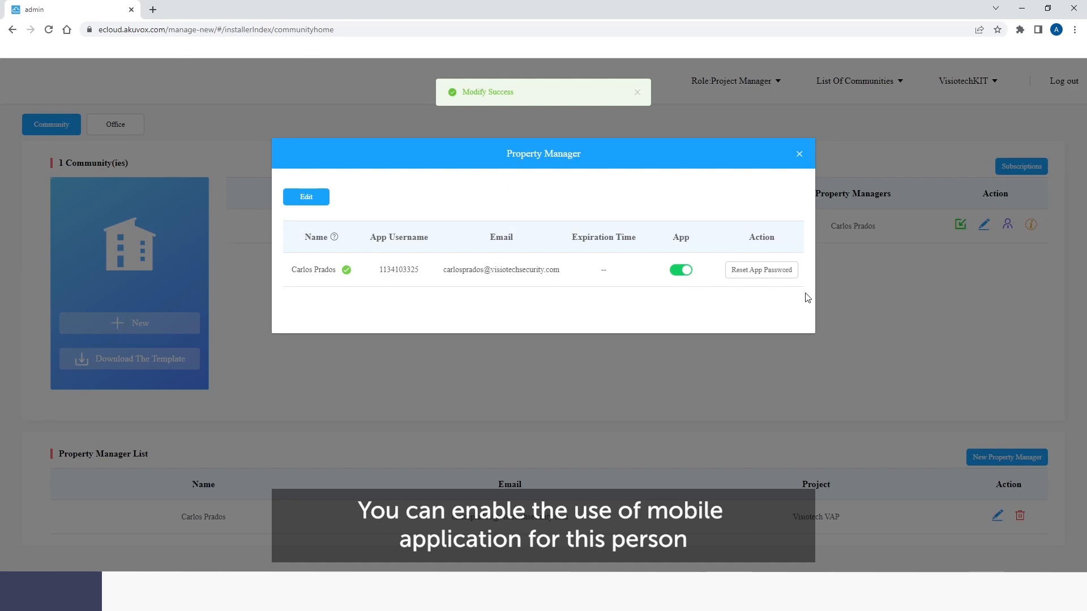
left_click(799, 156)
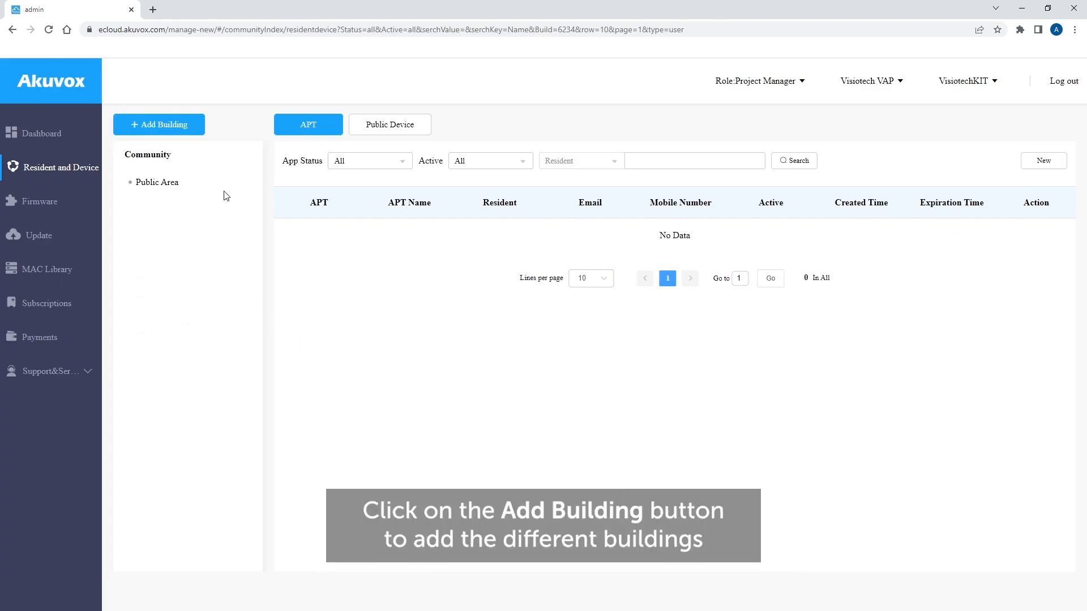
- Create buildings Apartment 1 and Apartment 2, then show the Public Area device list
left_click(177, 123)
type("Apartment 1")
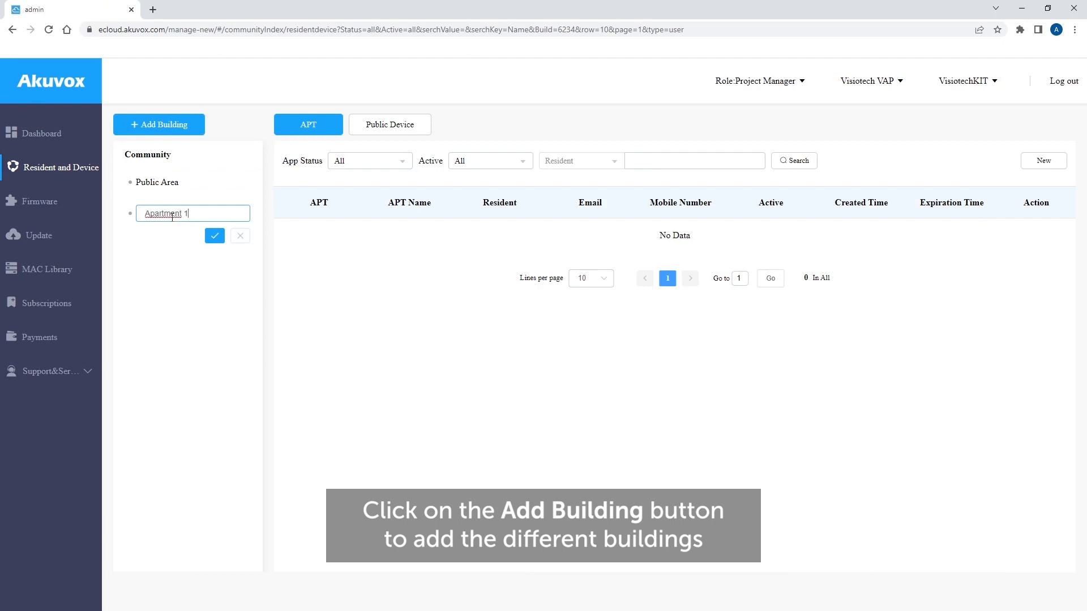
left_click(215, 235)
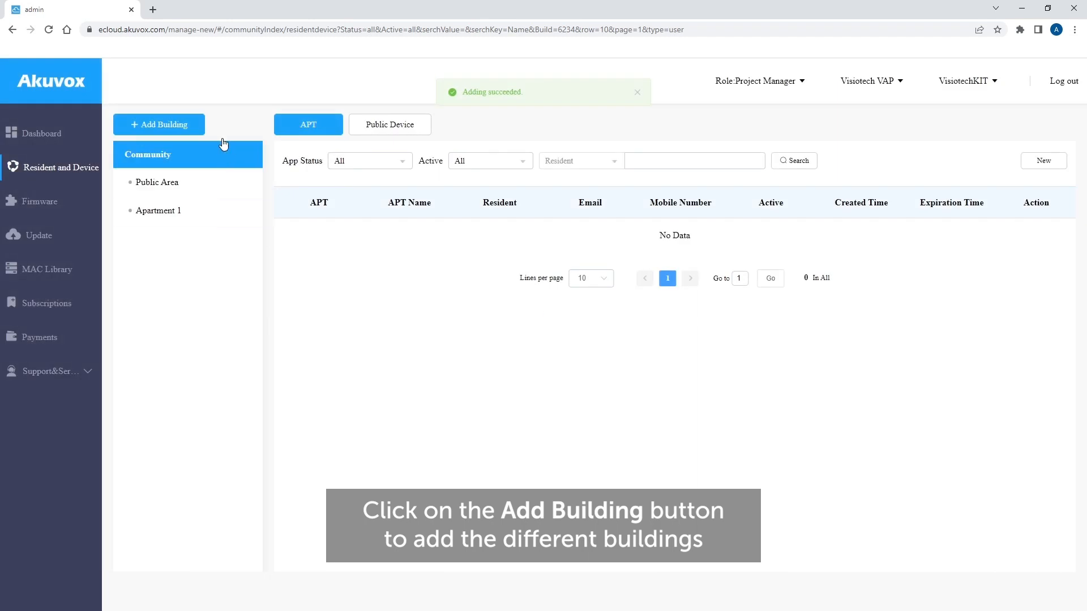
left_click(176, 123)
left_click(198, 238)
type("Apartment 2")
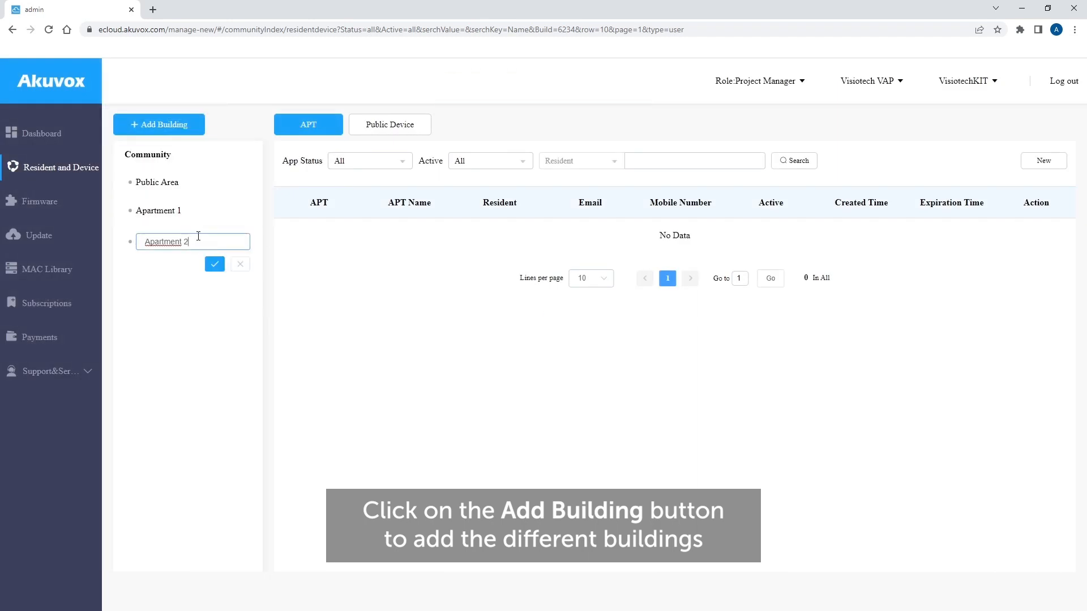
left_click(212, 266)
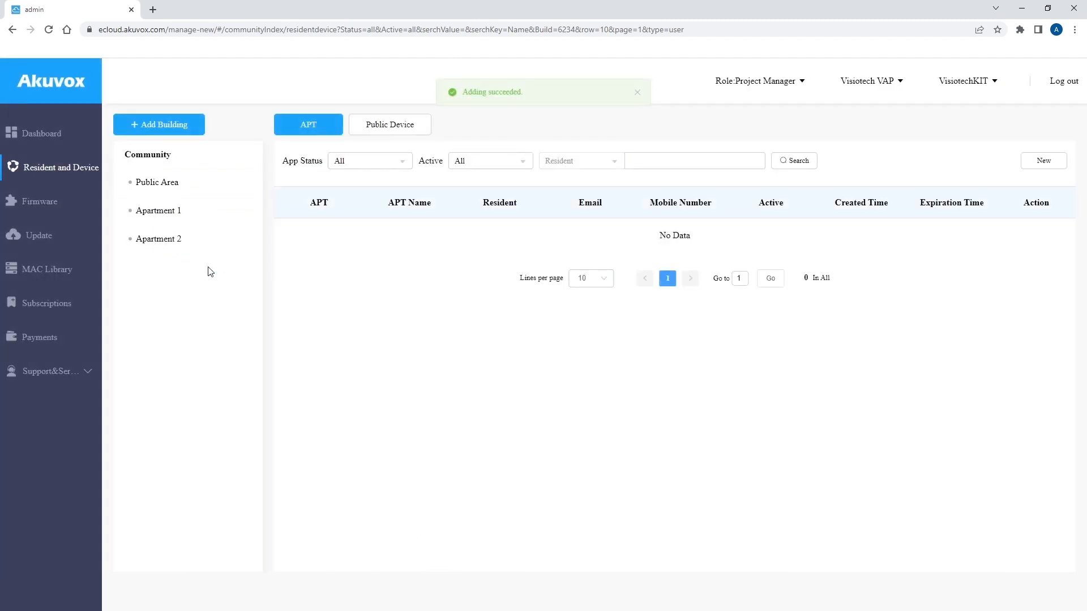
left_click(186, 194)
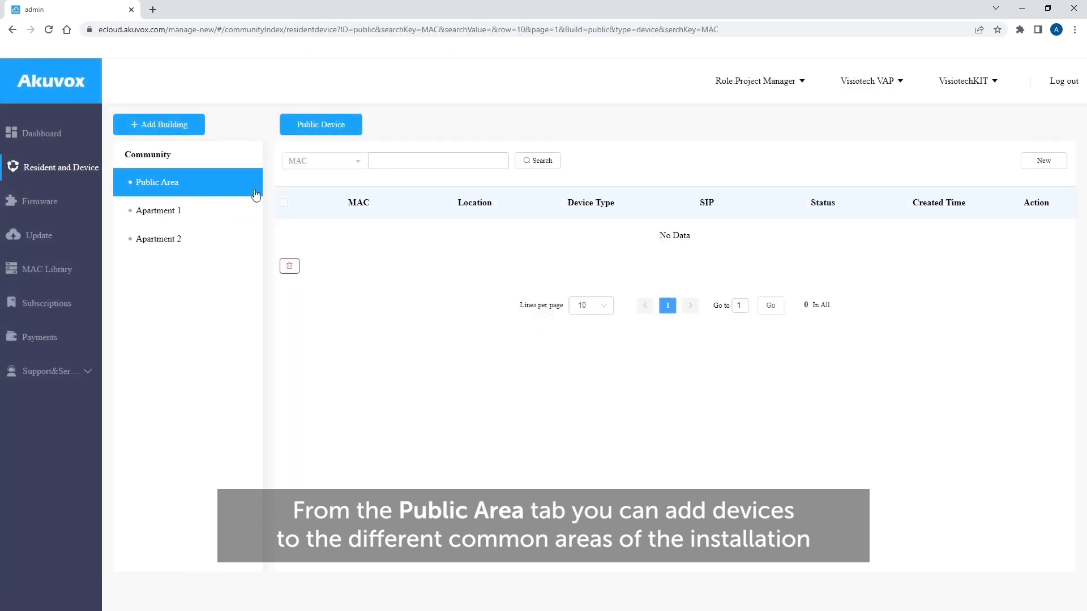
- Add an Access Control device at location AK-E16C serving all buildings to the Public Area
left_click(1034, 161)
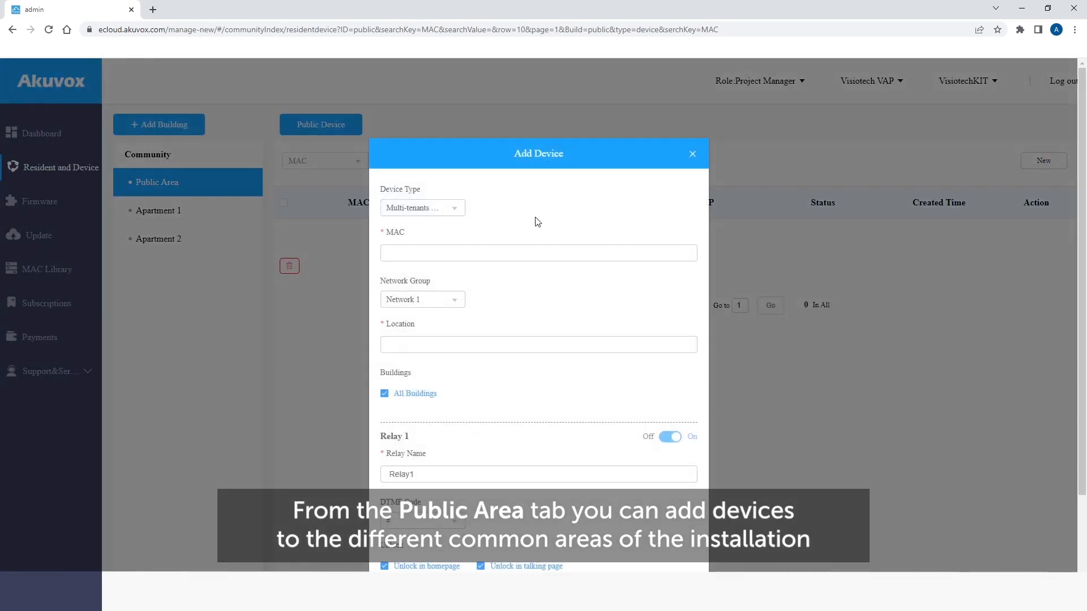
left_click(455, 215)
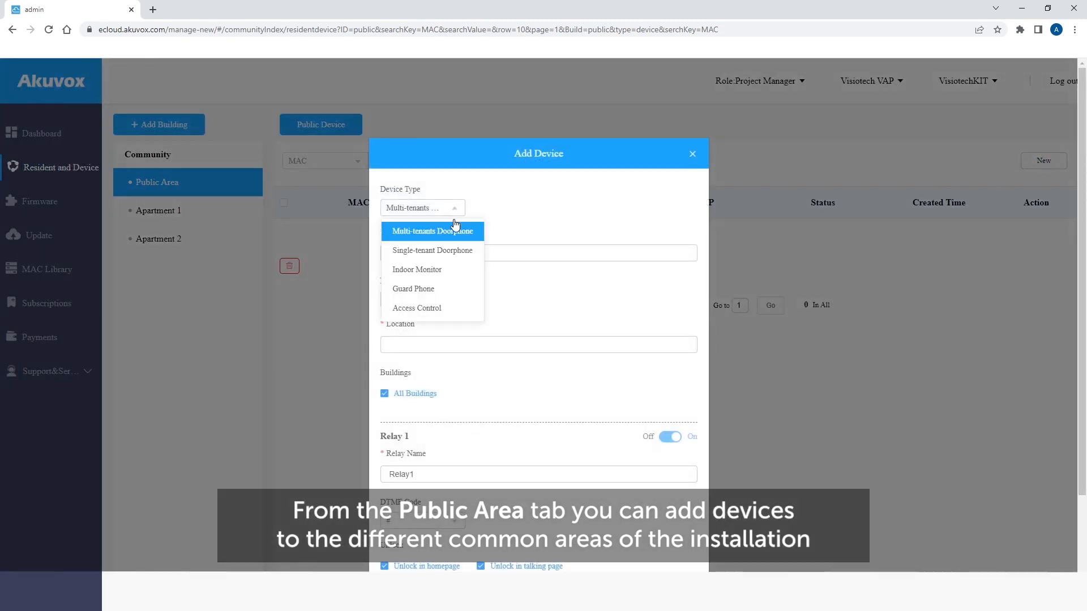
left_click(449, 308)
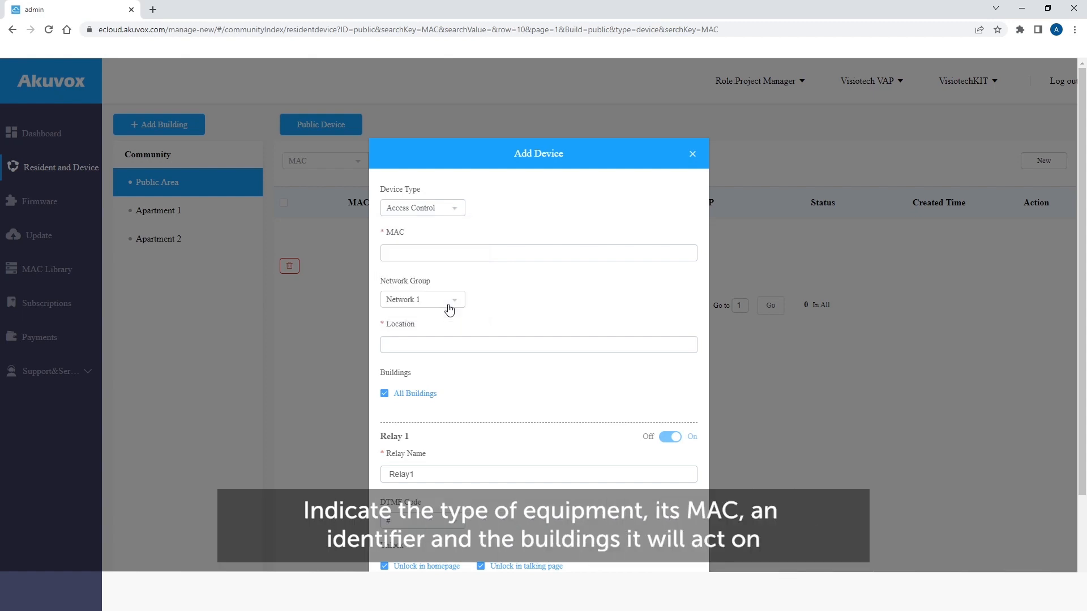
left_click(449, 252)
type("0C1")
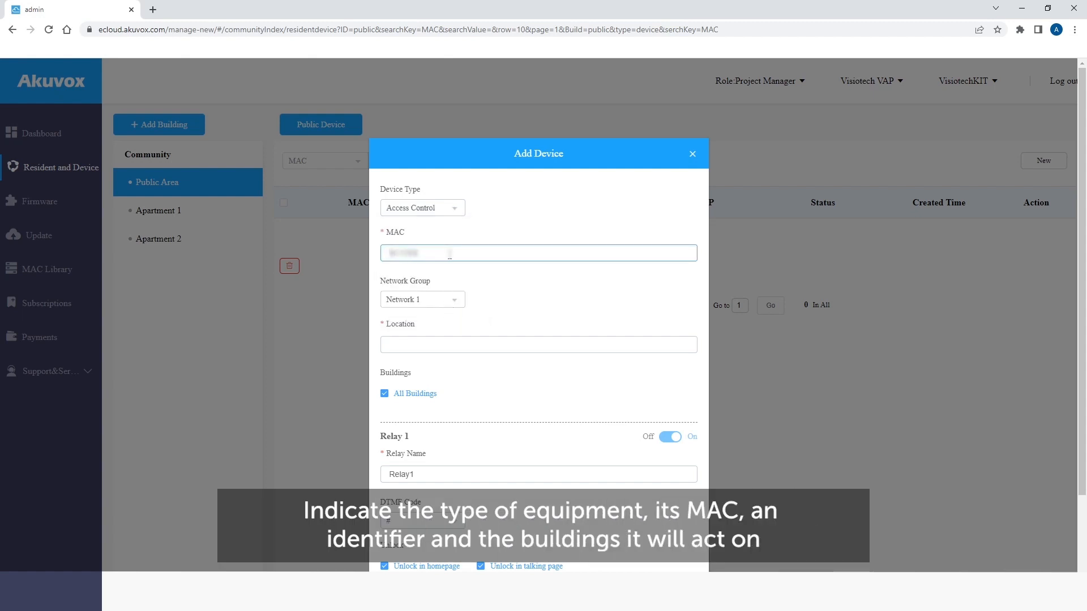
scroll(454, 248, "down", 2)
left_click(462, 236)
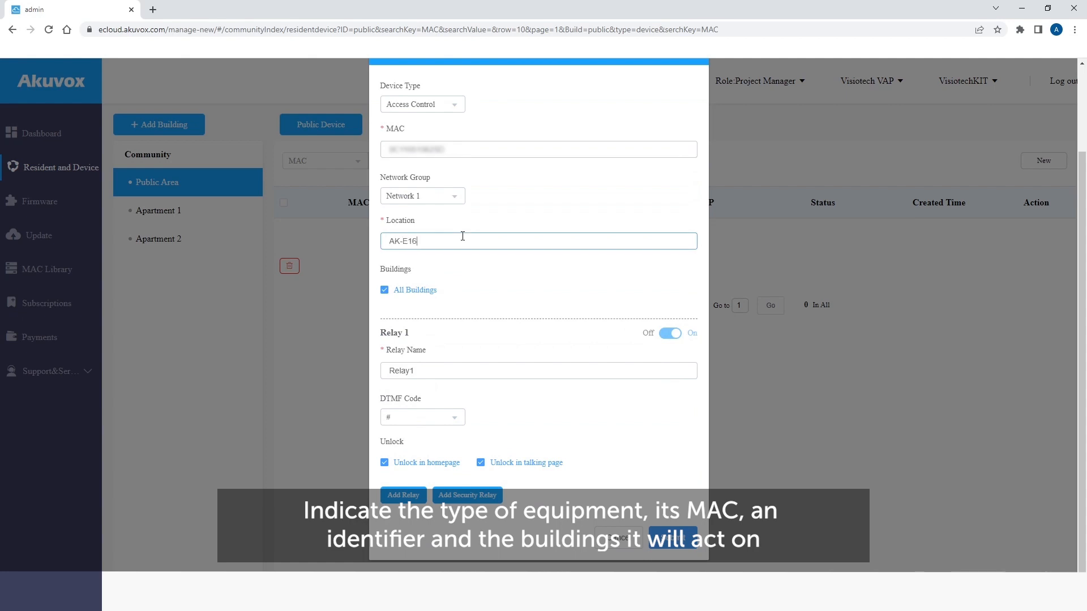
left_click(384, 290)
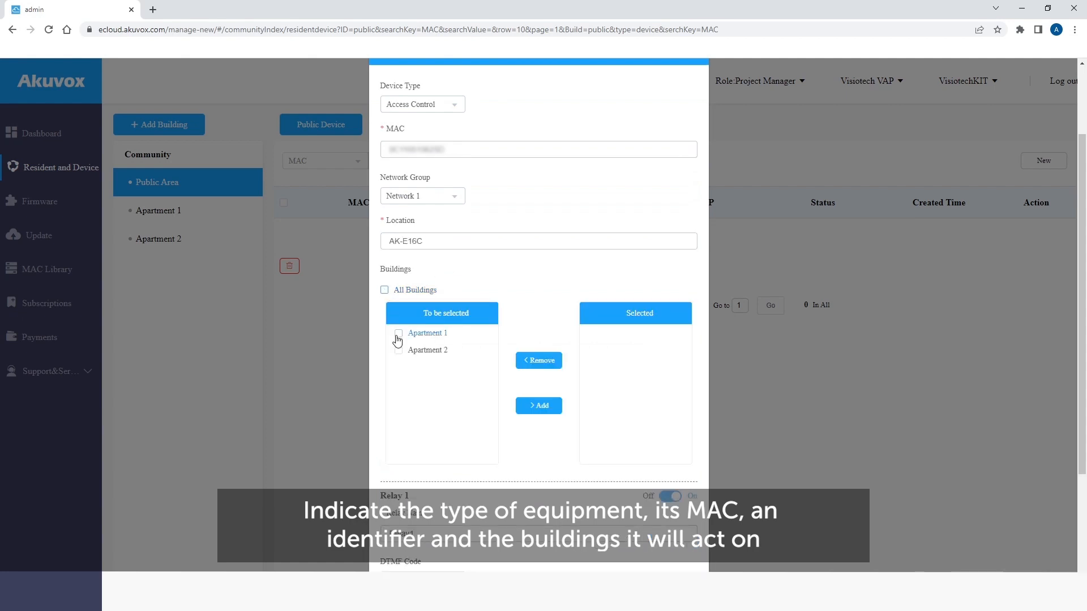
left_click(400, 334)
left_click(399, 350)
left_click(384, 290)
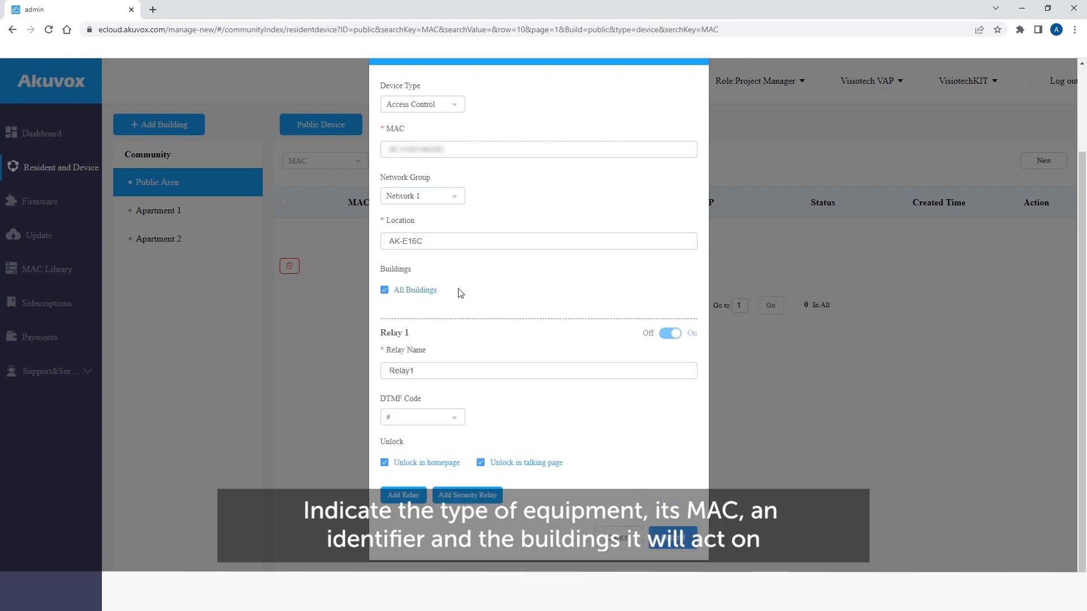
left_click(678, 538)
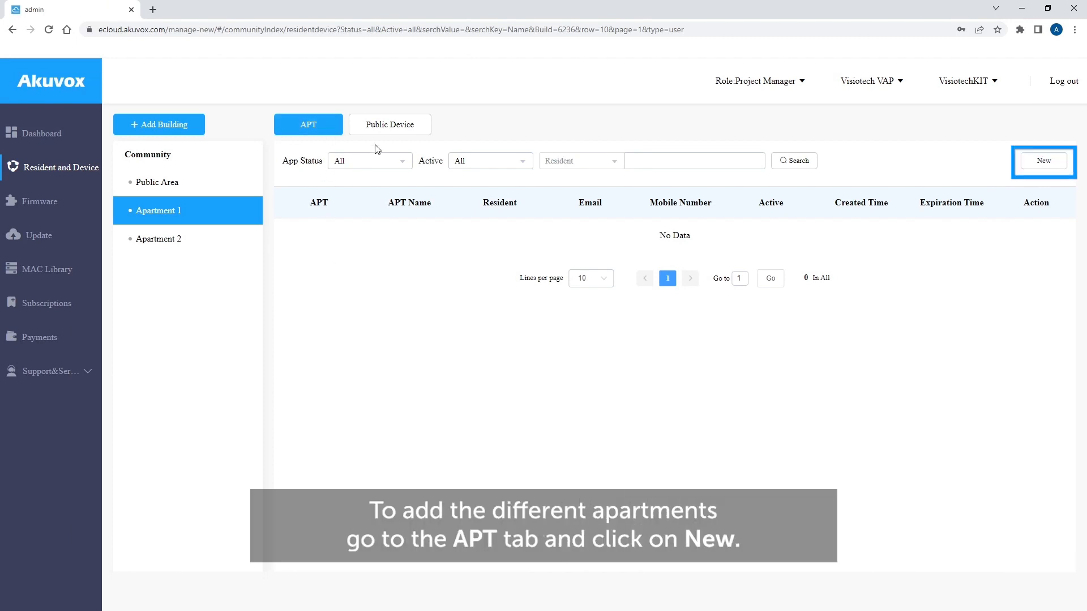
- Create apartment 101 on Floor 1, named Piso 1ºA, with indoor monitor location AK-C315W
left_click(1030, 161)
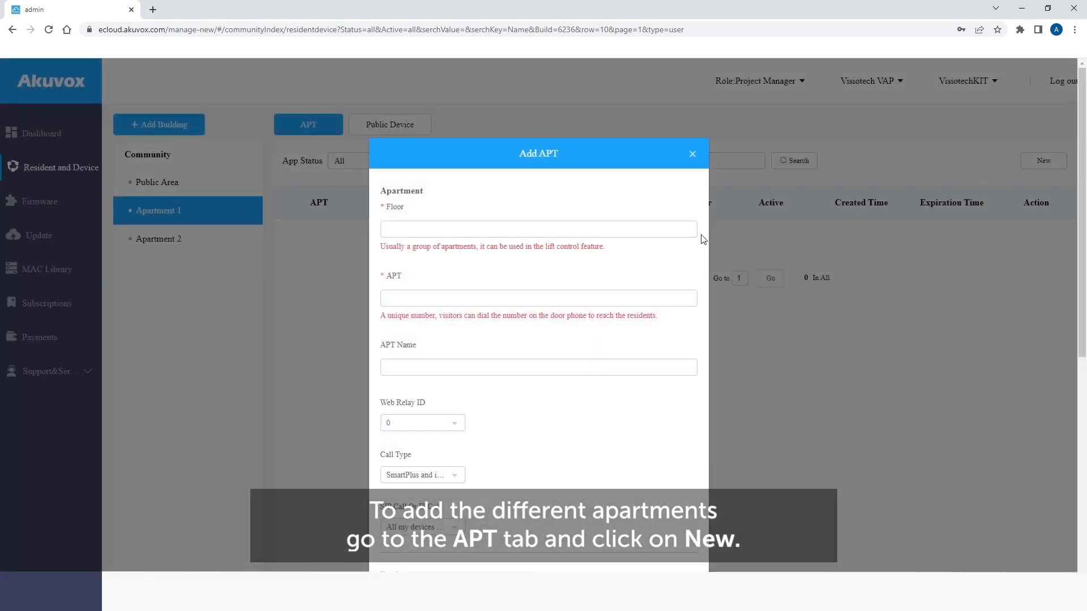
type("1")
scroll(650, 220, "down", 2)
left_click(621, 185)
type("101")
left_click(609, 253)
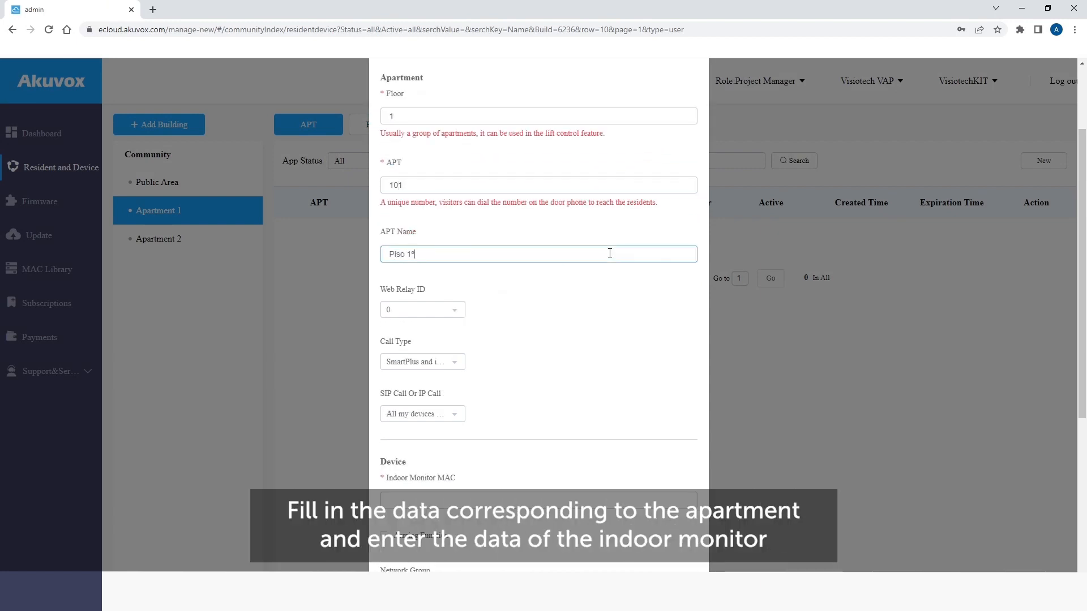
scroll(609, 254, "down", 4)
left_click(588, 272)
type("0C1105")
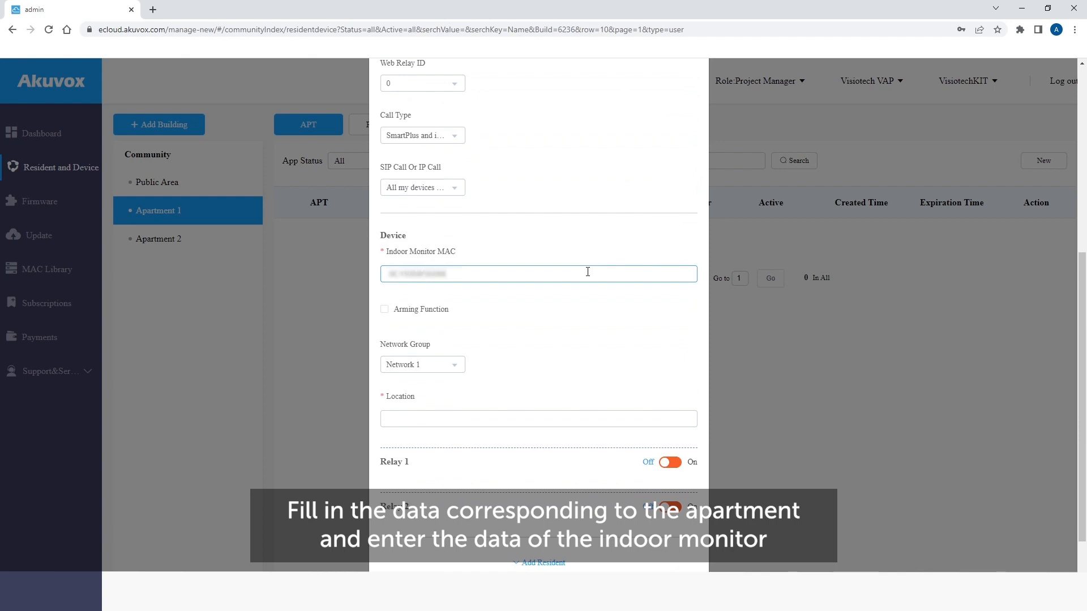
scroll(544, 317, "down", 1)
left_click(537, 353)
type("AK-")
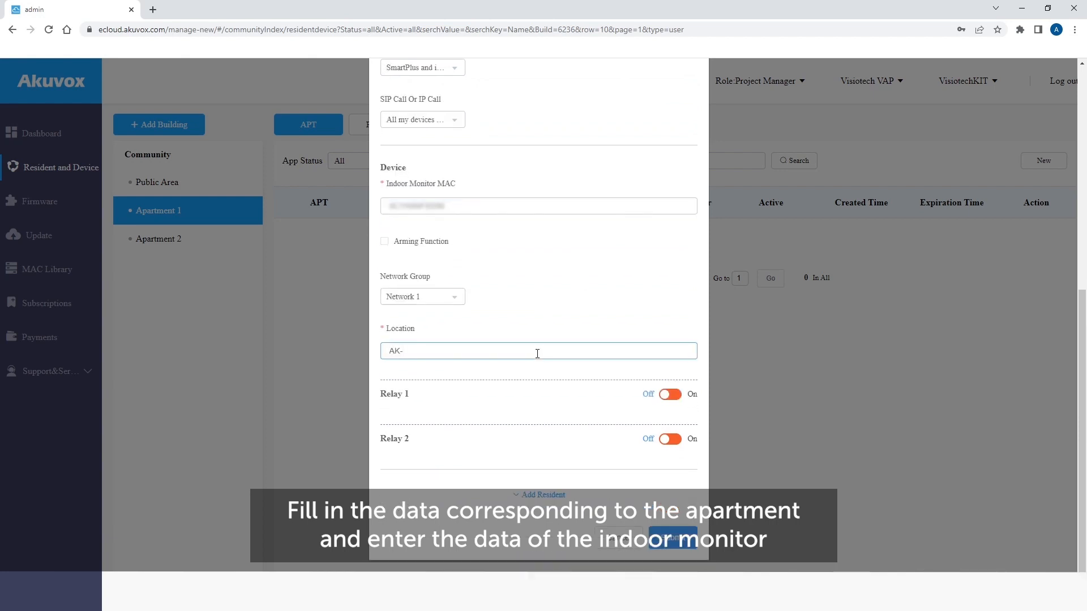
type("C315W")
- Add the main resident's name, e-mail, Spain(+34) region and mobile number, and save the apartment
left_click(540, 495)
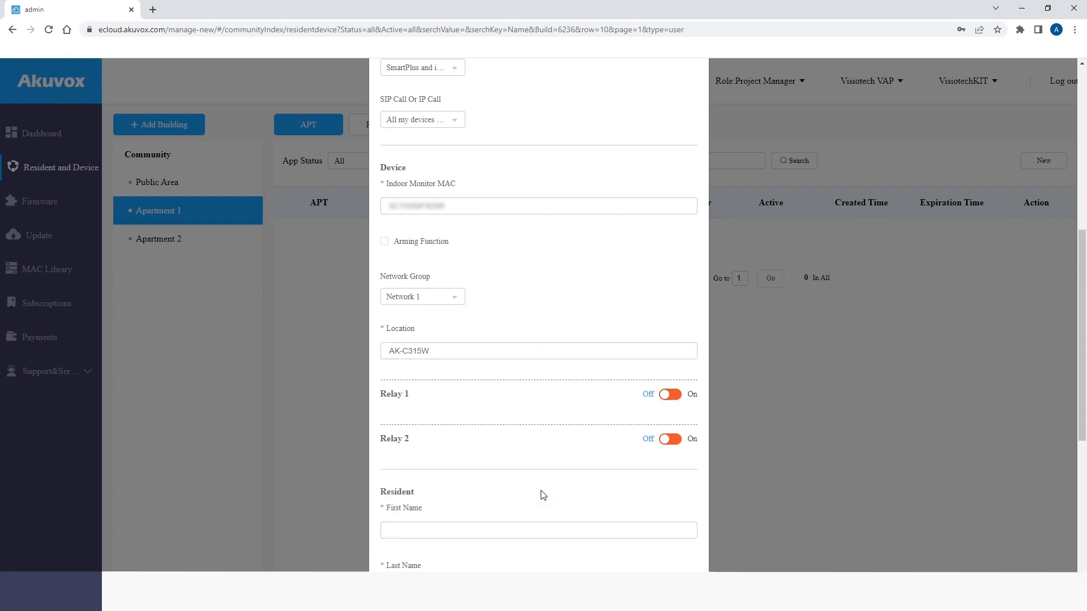
scroll(538, 471, "down", 6)
key("Tab")
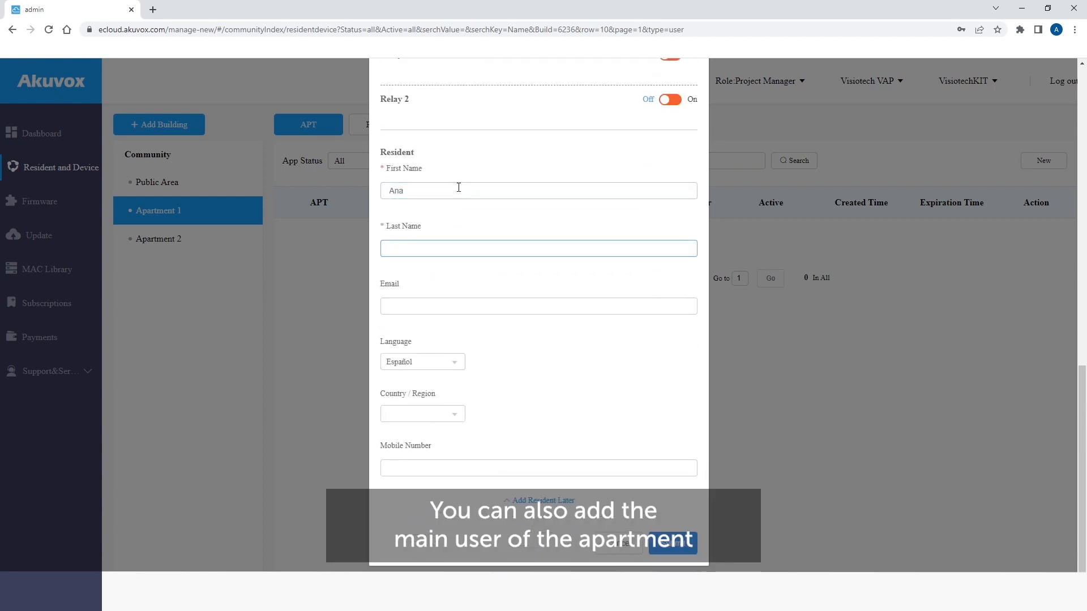
key("Tab")
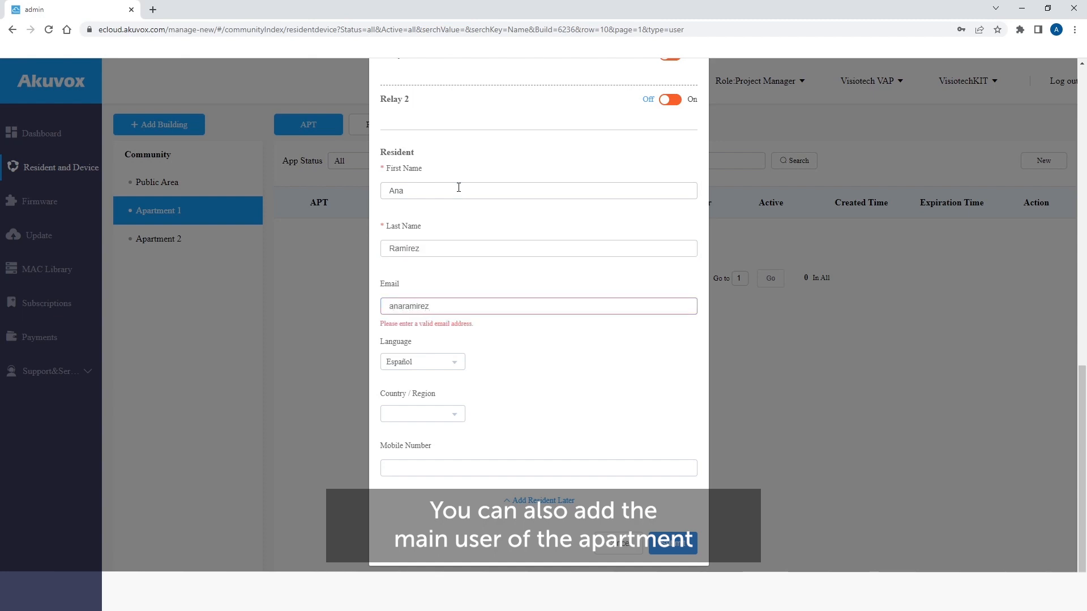
left_click(453, 419)
type("sp")
left_click(440, 437)
left_click(498, 473)
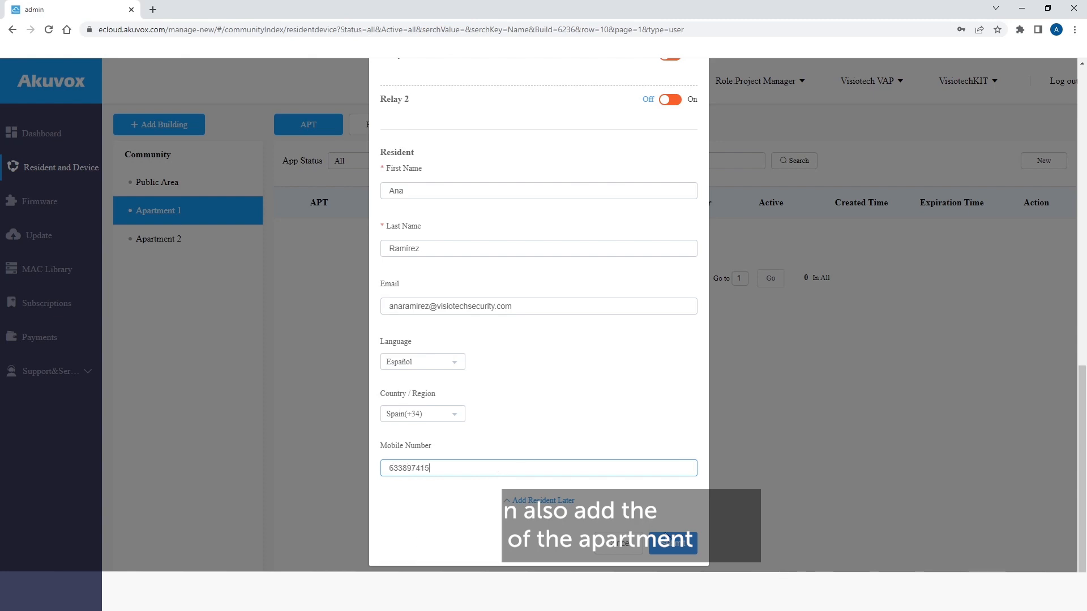
left_click(671, 545)
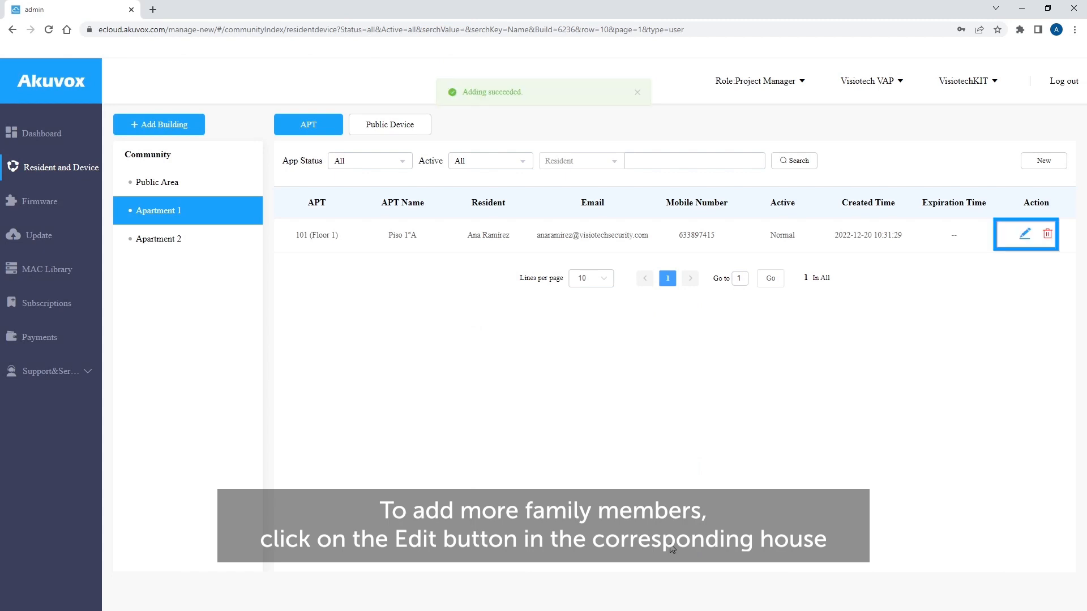
- Start a new family member for apartment 101 with first name, last name and e-mail
left_click(1025, 234)
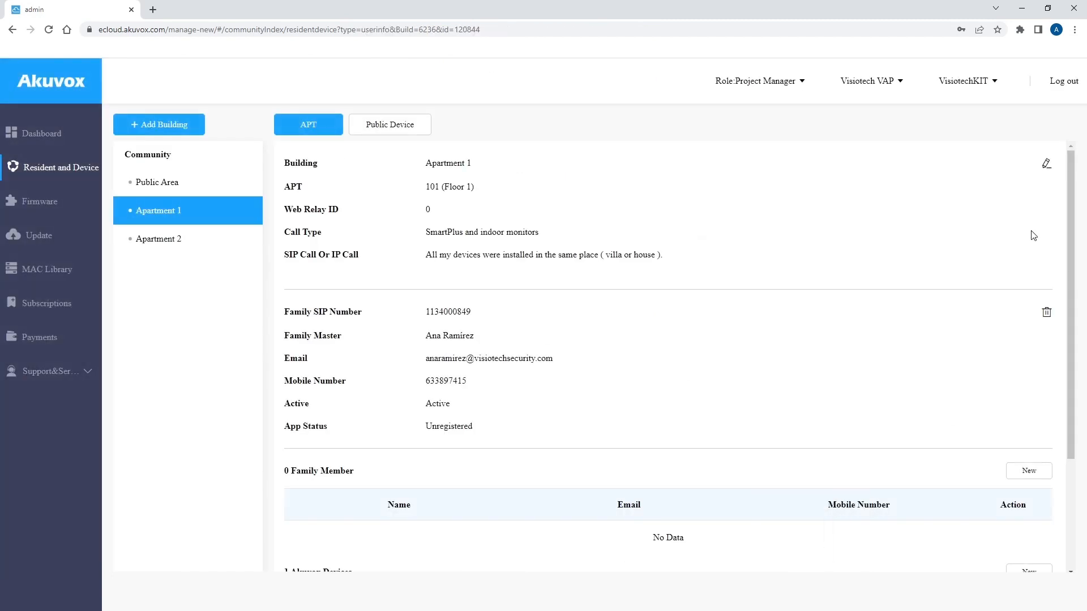
scroll(865, 310, "down", 3)
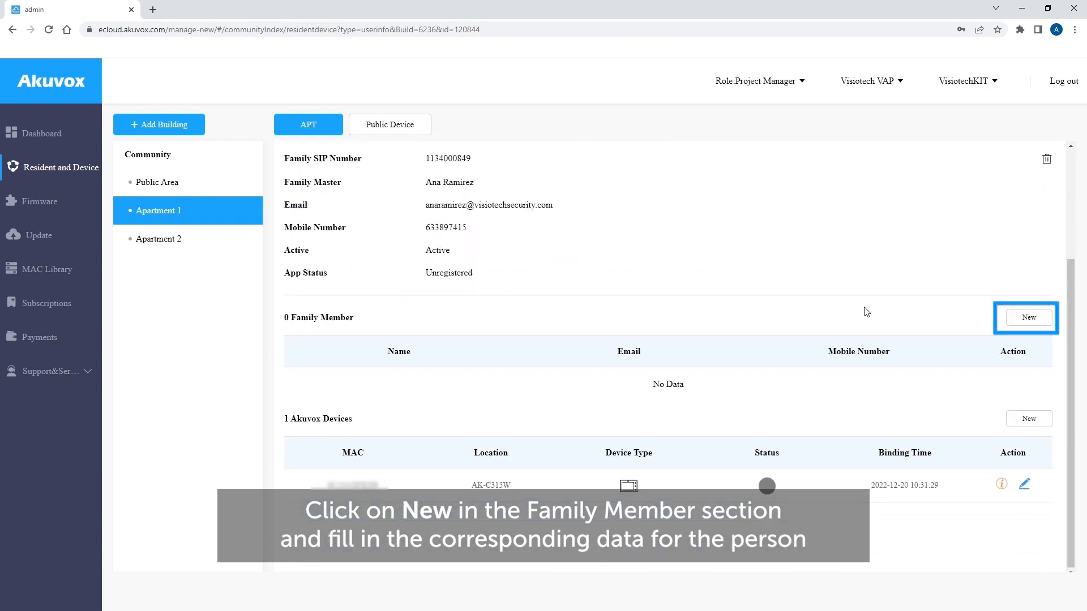
left_click(1019, 325)
left_click(676, 207)
key("Tab")
type("C")
key("Tab")
- Give the family member a Spain(+34) mobile number, save, and show the Community residents list
left_click(443, 355)
type("sp")
left_click(441, 376)
left_click(450, 397)
left_click(678, 458)
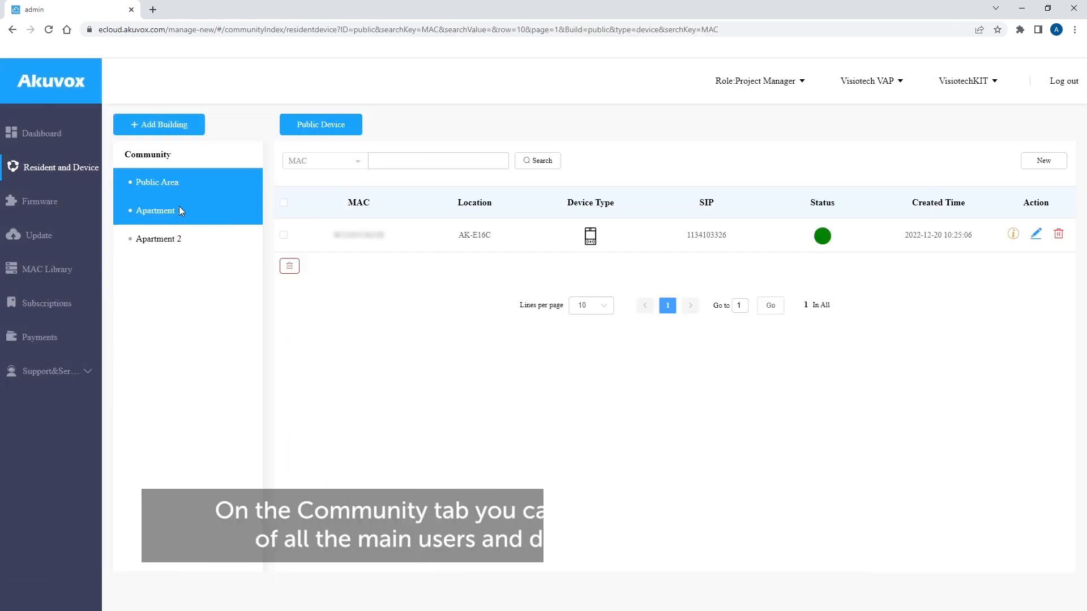
left_click(171, 156)
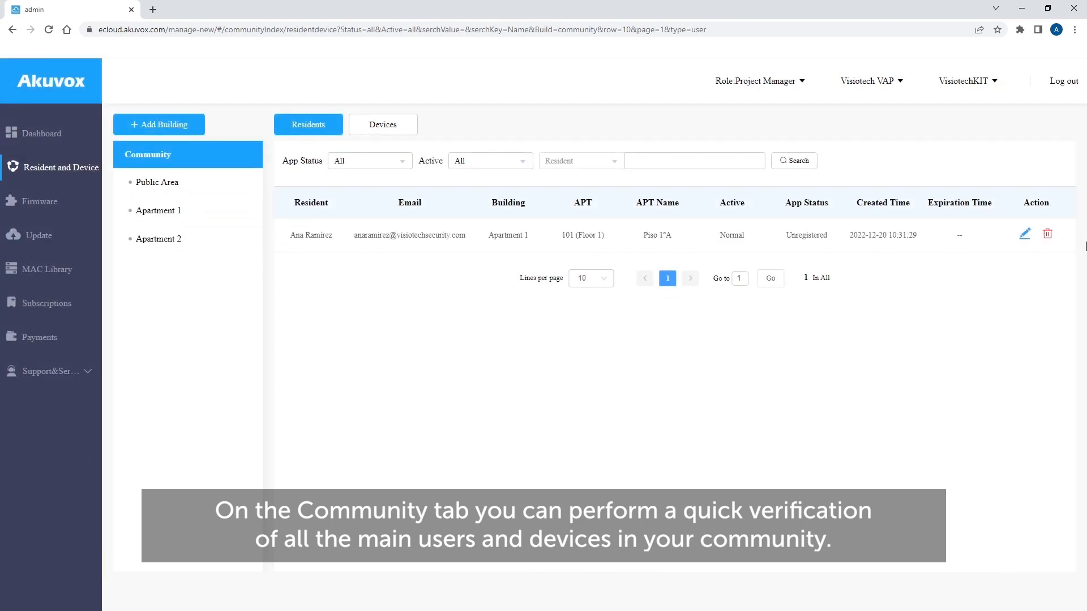
- List the community's devices (AK-C315W, AK-R20A, AK-E16C), then go to the firmware Update page
left_click(375, 137)
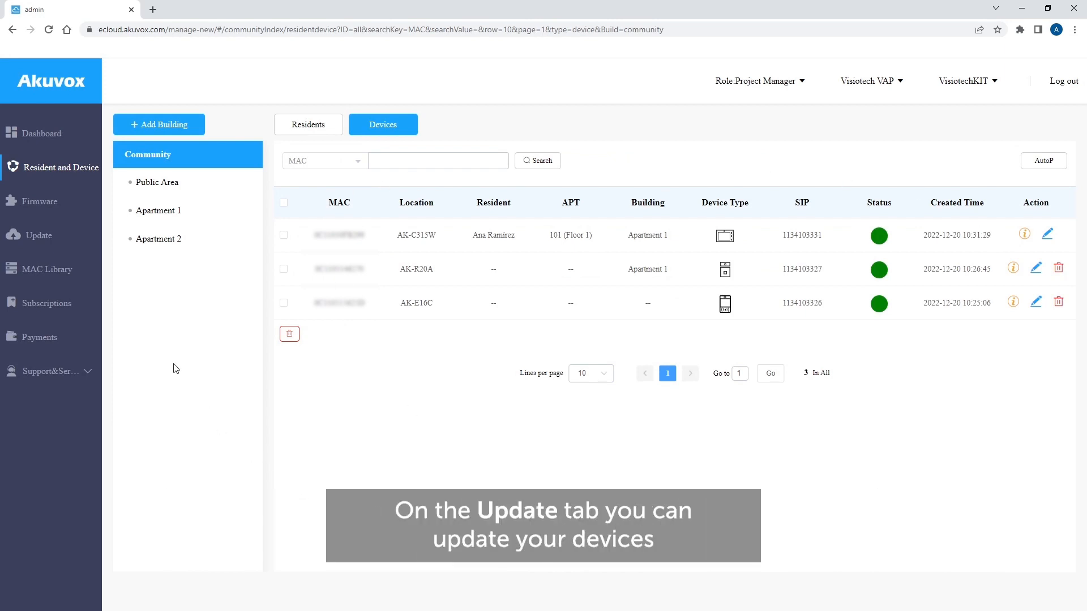
left_click(82, 244)
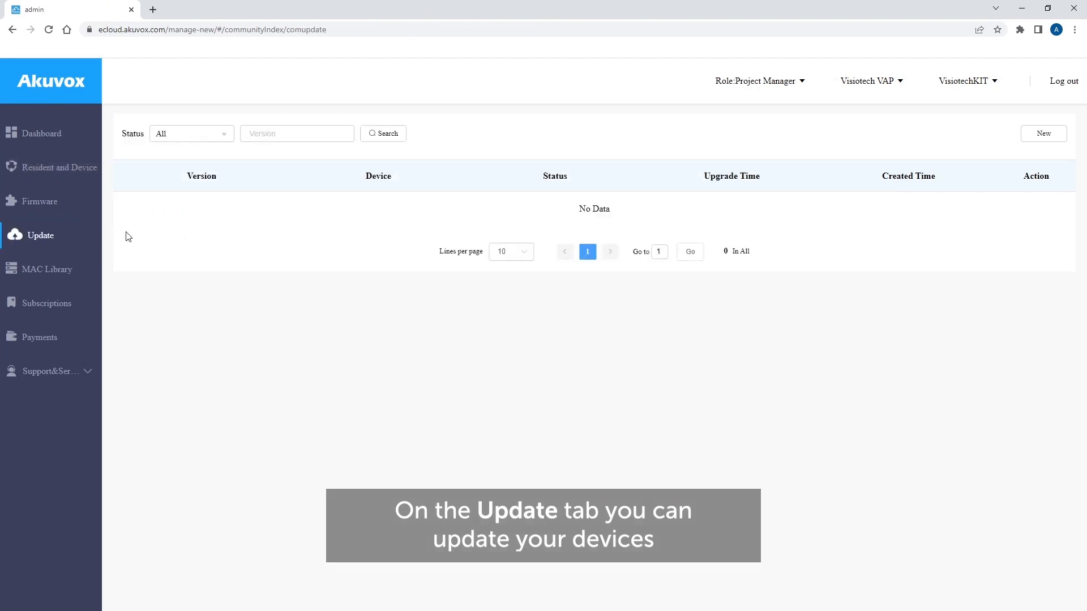
- Create an immediate upgrade of AK-C315W (model C315) to firmware 115.30.3.217 and confirm it
left_click(1039, 134)
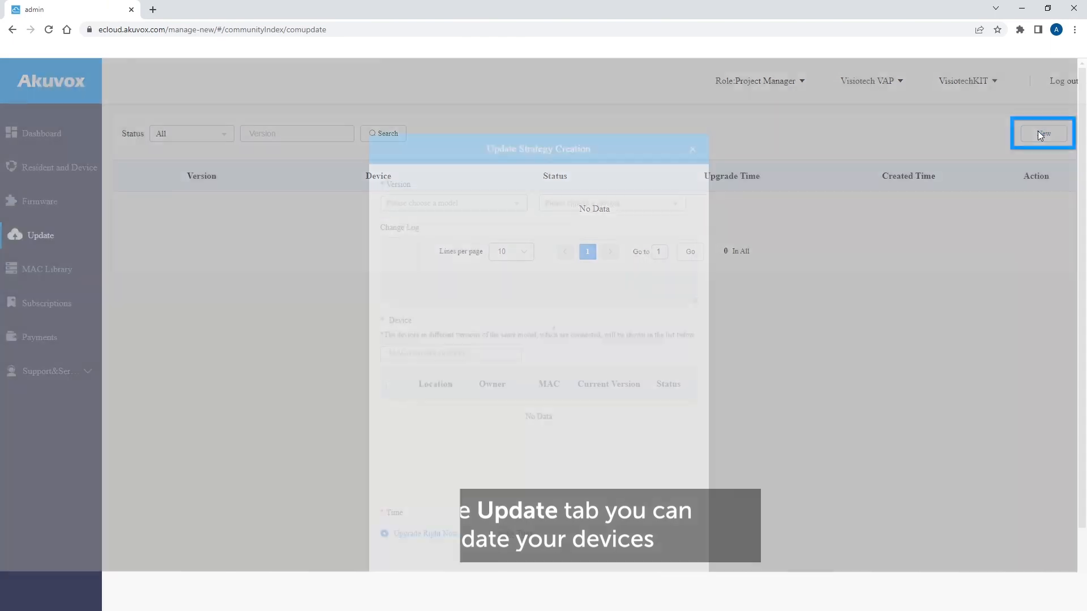
left_click(486, 207)
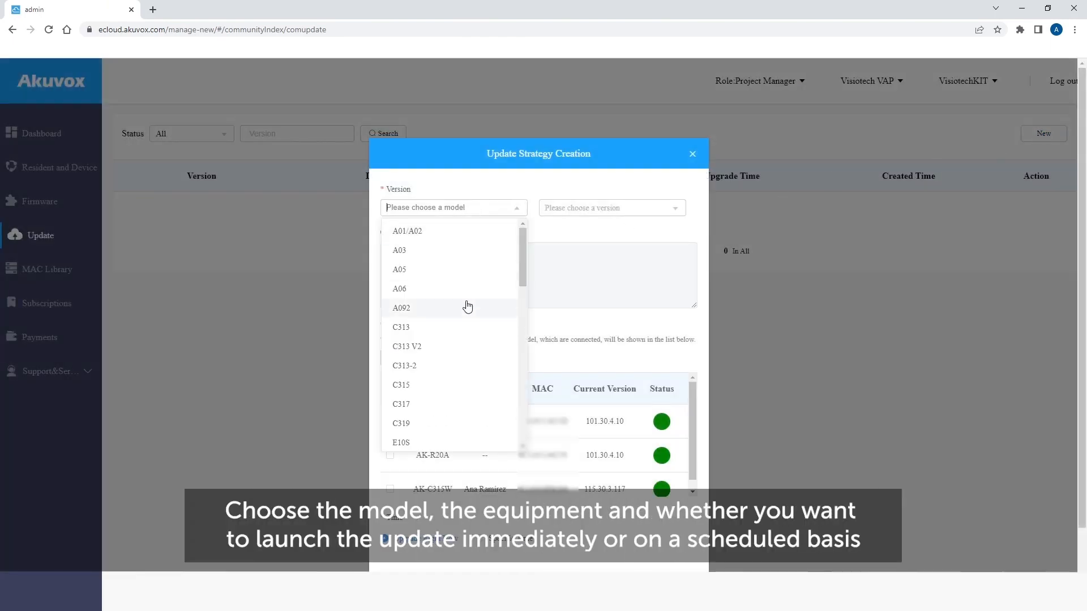
left_click(438, 390)
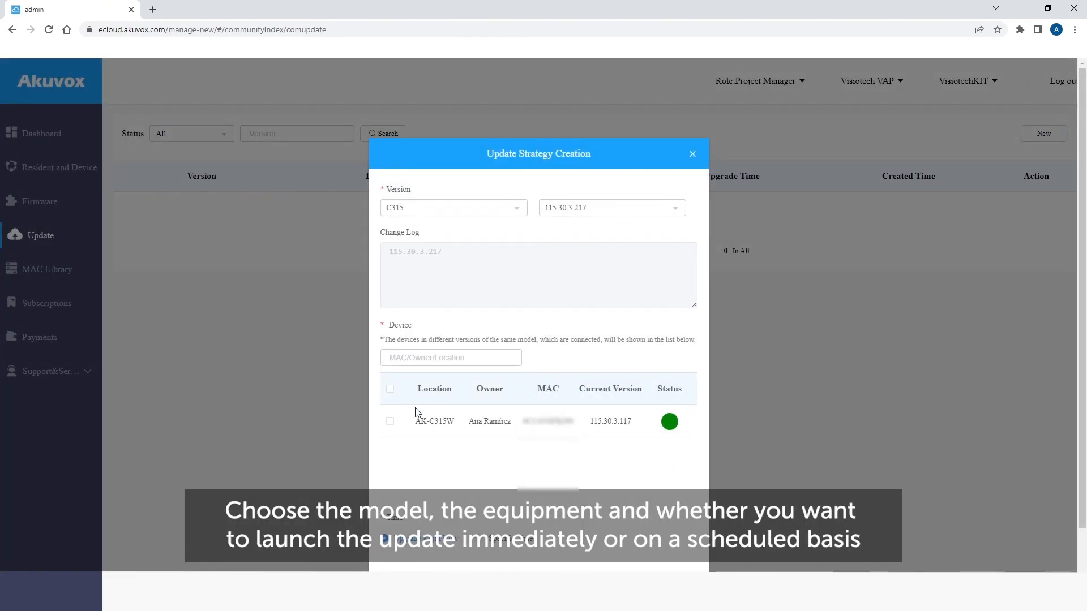
left_click(389, 423)
left_click(638, 211)
left_click(632, 233)
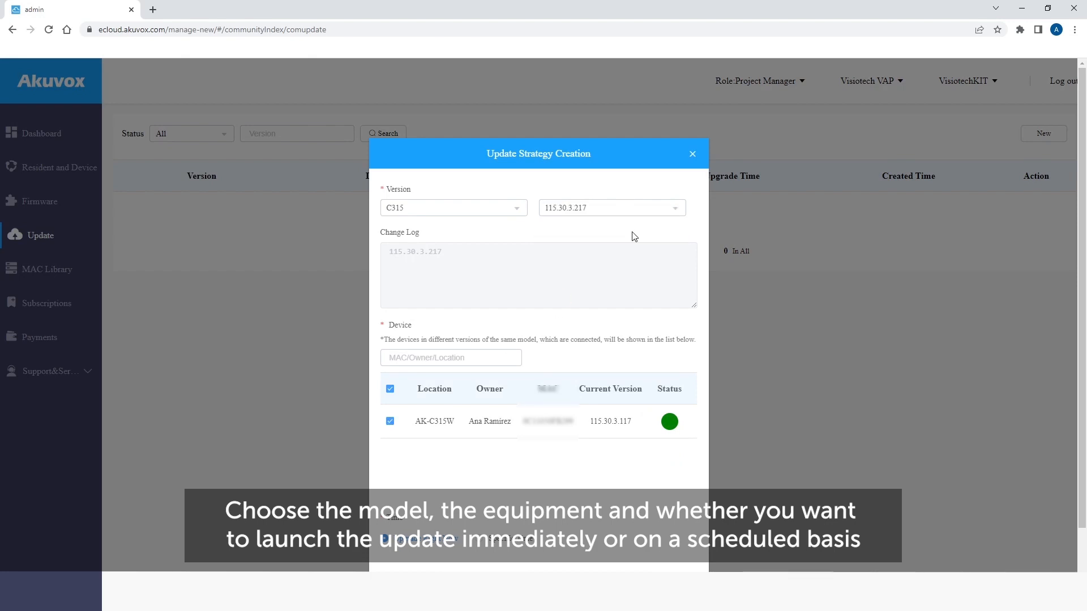
scroll(623, 266, "down", 1)
left_click(479, 483)
left_click(385, 483)
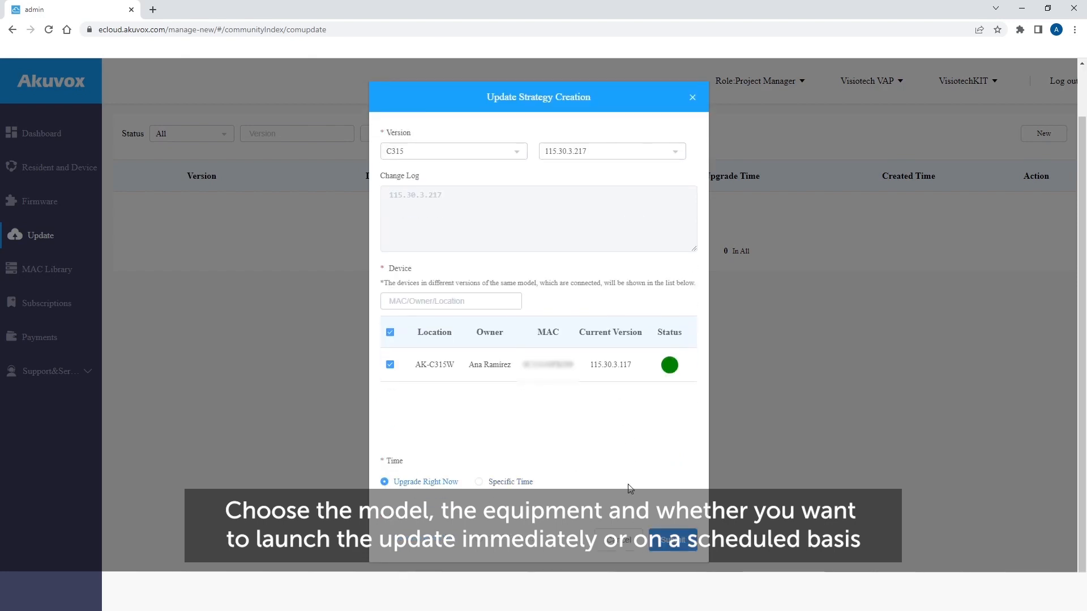
left_click(673, 544)
left_click(679, 339)
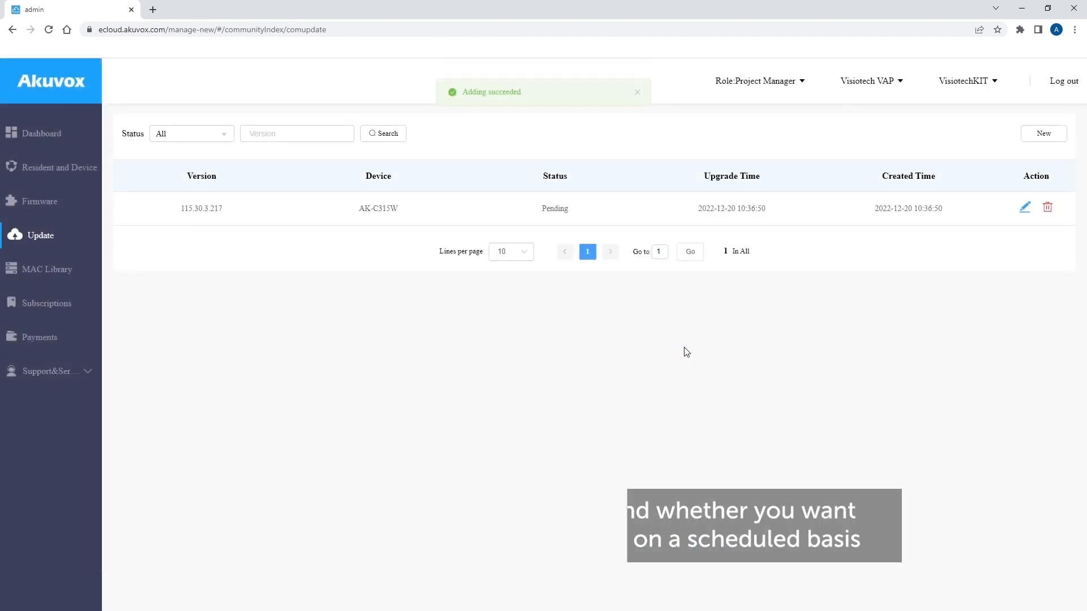